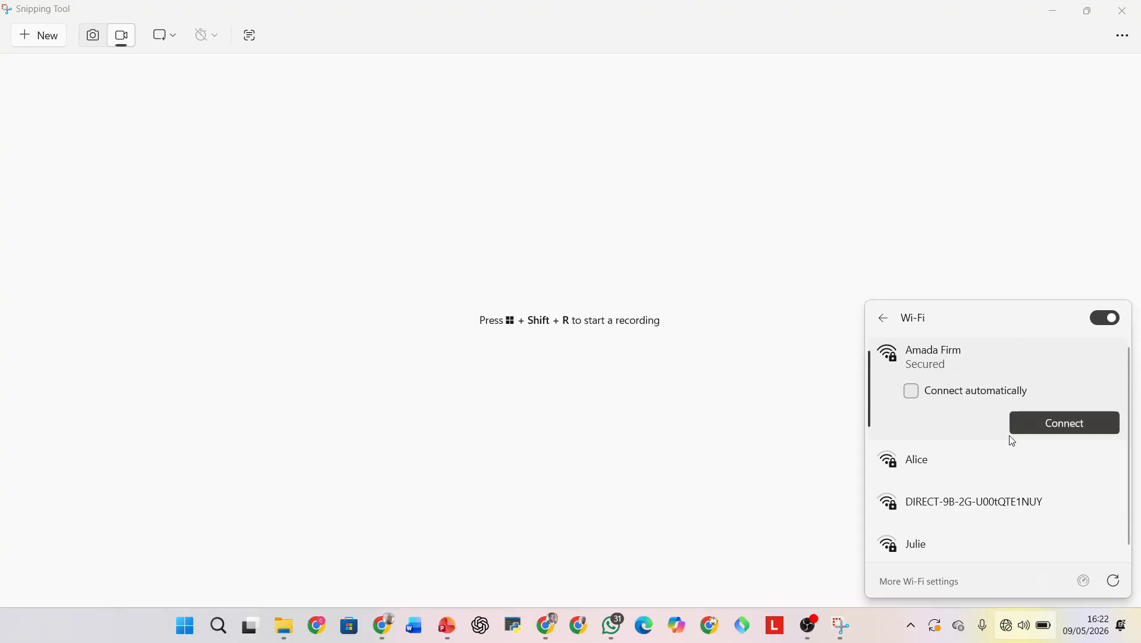
Connect to the Amada Firm Wi-Fi network and load the Google Forms home page in Chrome.
click(1061, 425)
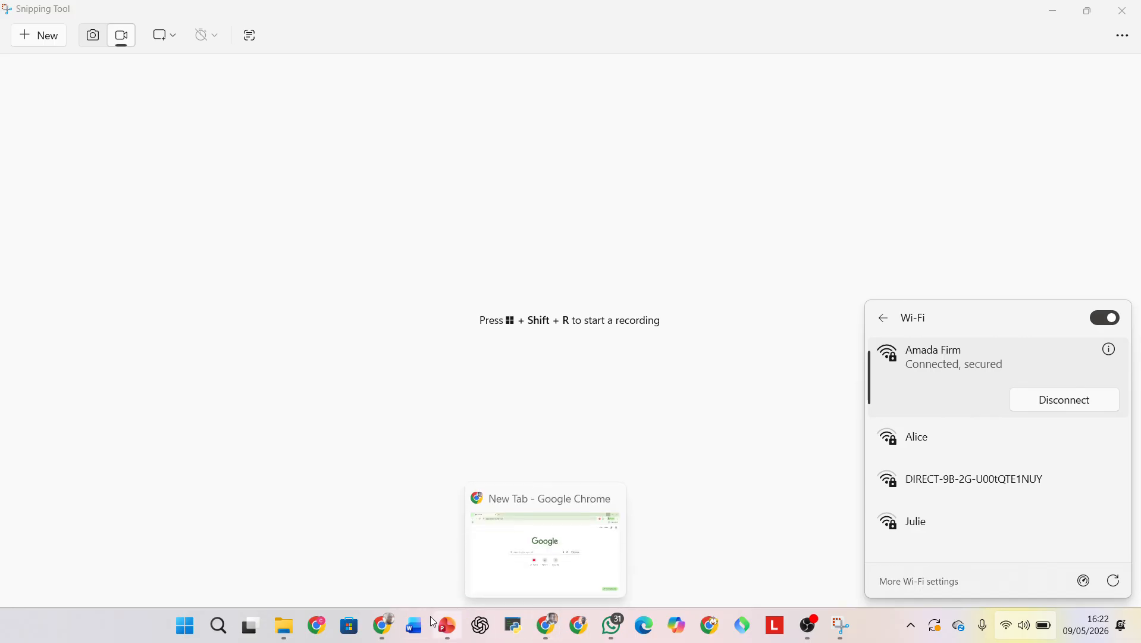
mouse_move(312, 638)
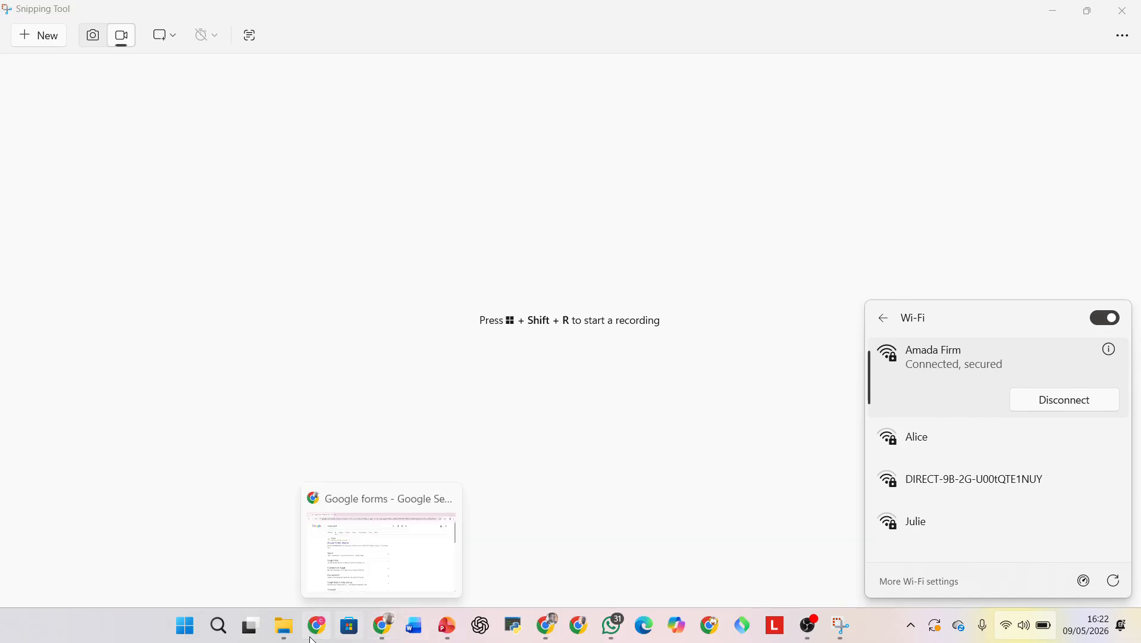
click(392, 634)
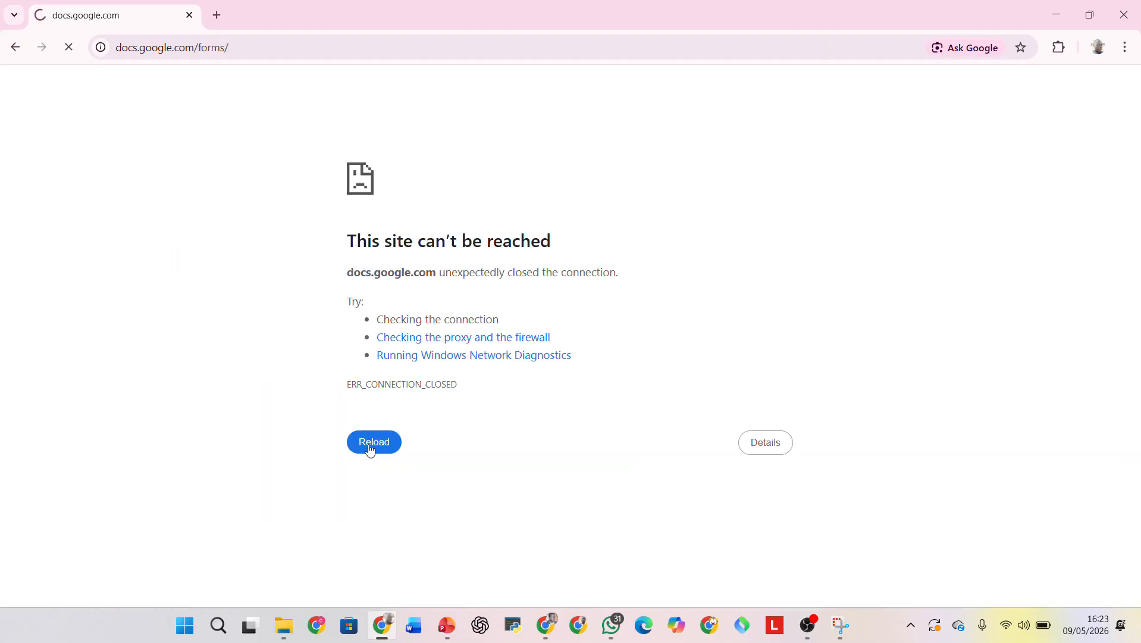
click(372, 448)
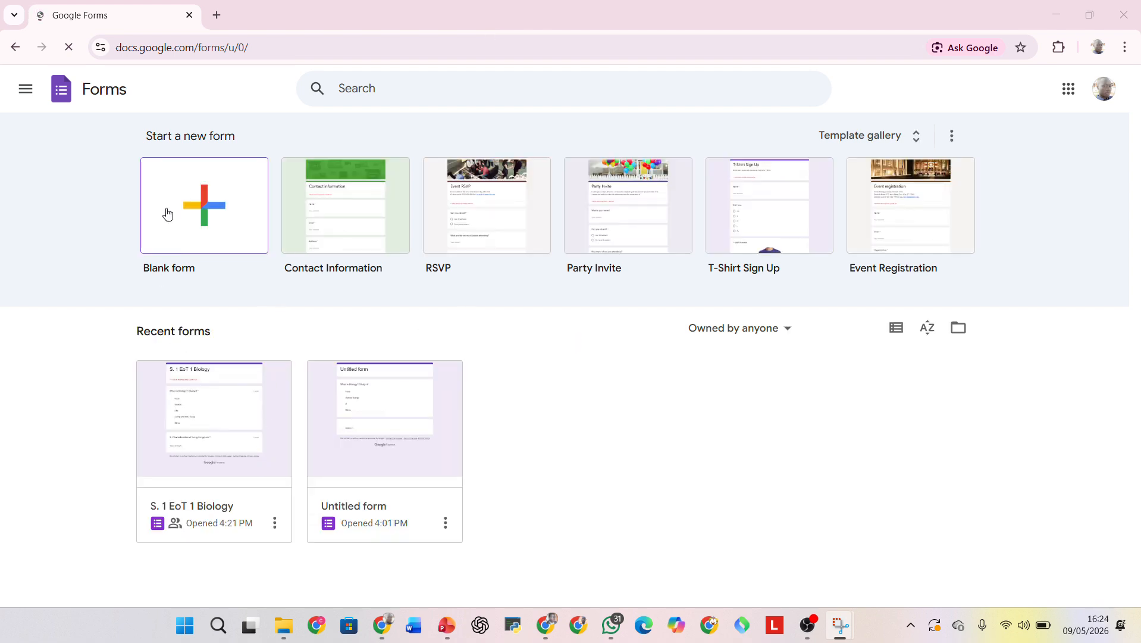
Create a new blank form.
click(207, 209)
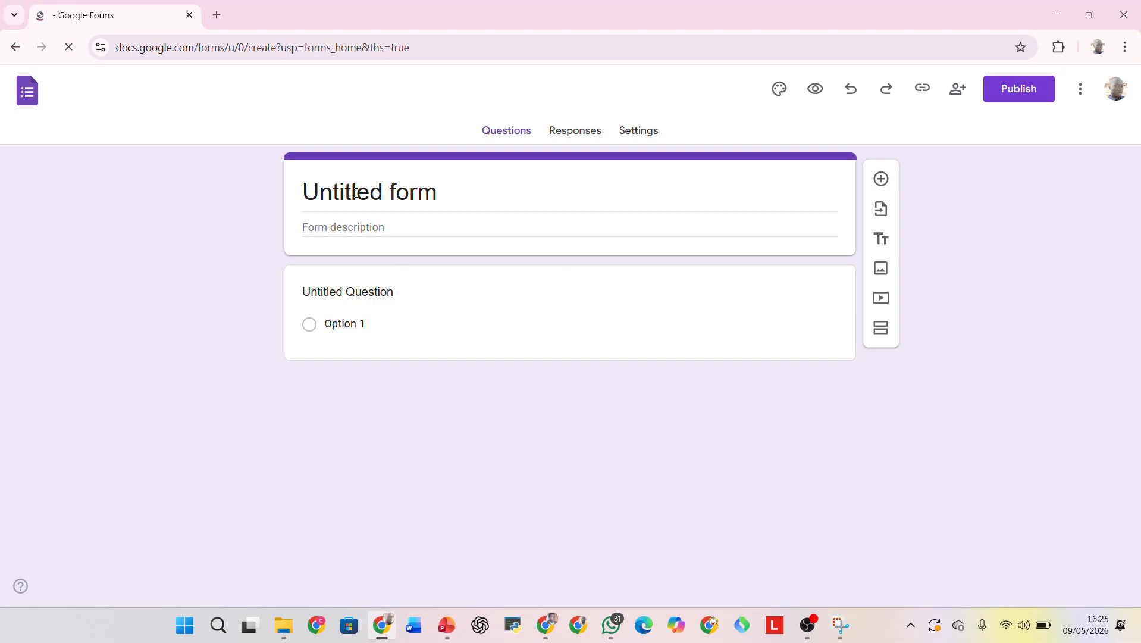
double_click(397, 193)
click(381, 191)
click(494, 26)
click(491, 26)
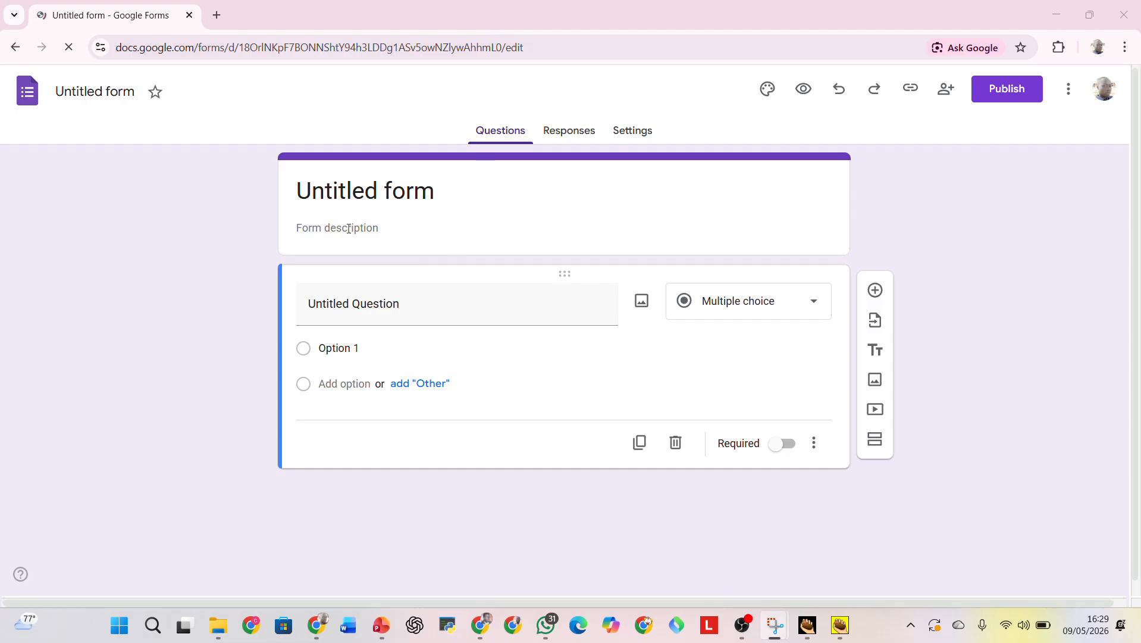
Replace the form's title with "S. 1 Biology E.oT 1 2026".
click(379, 190)
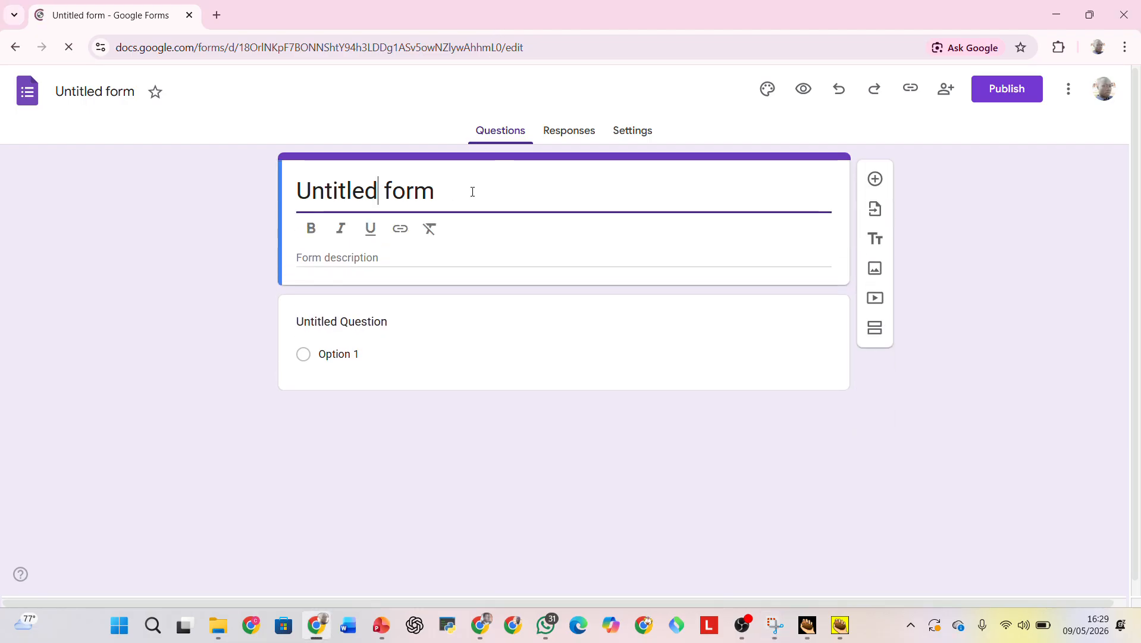
drag(473, 192, 297, 188)
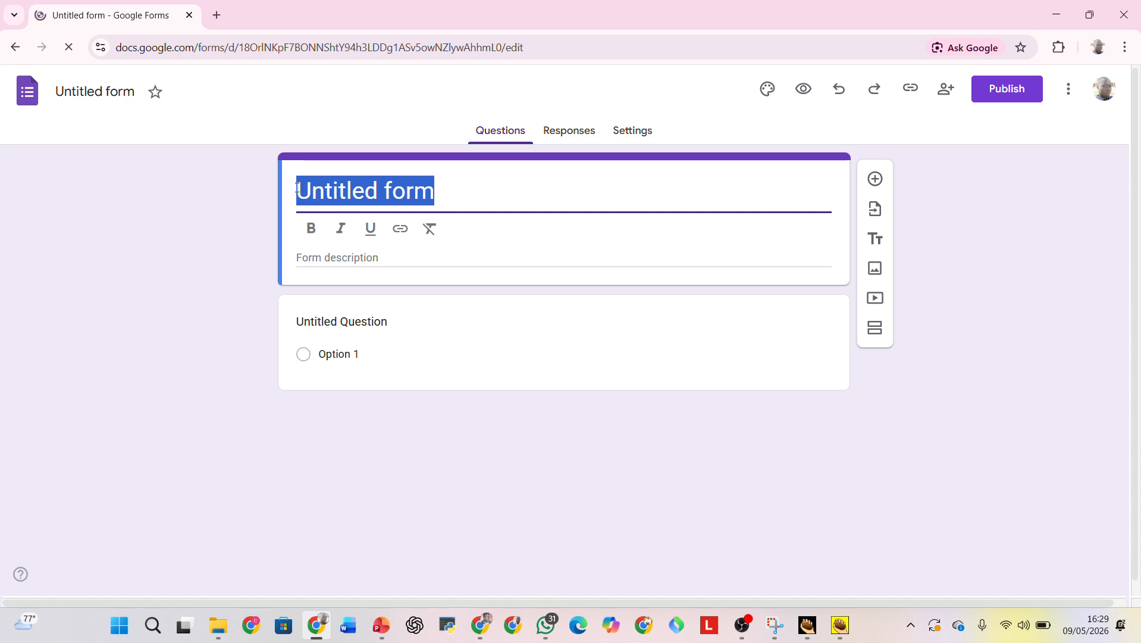
text(S. )
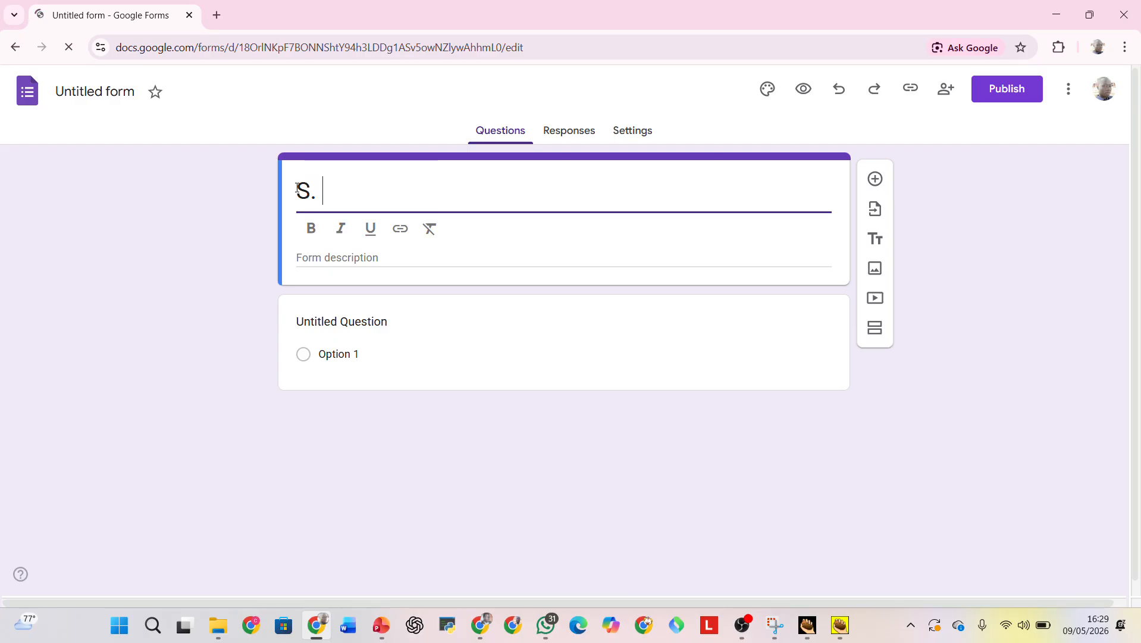
text(1 Bio)
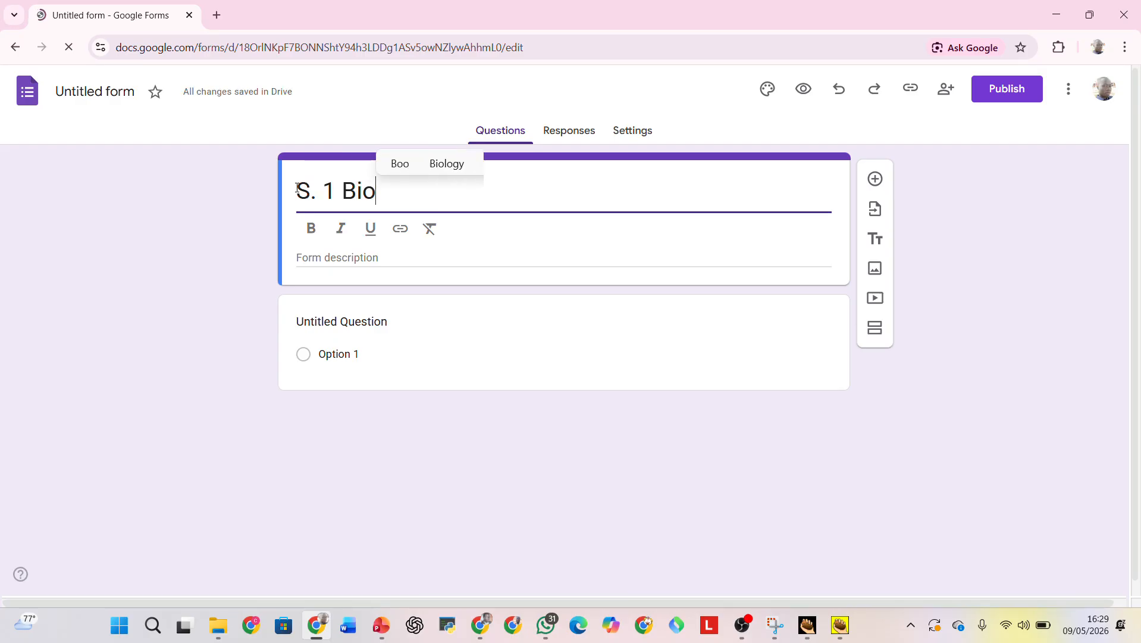
text(logy E)
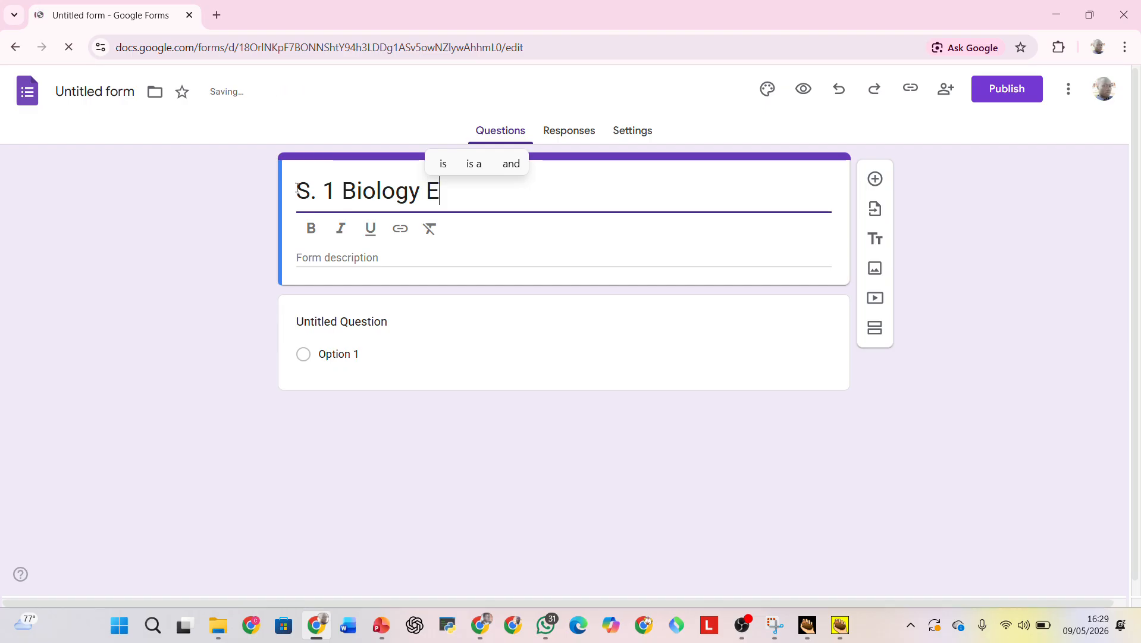
text(.o)
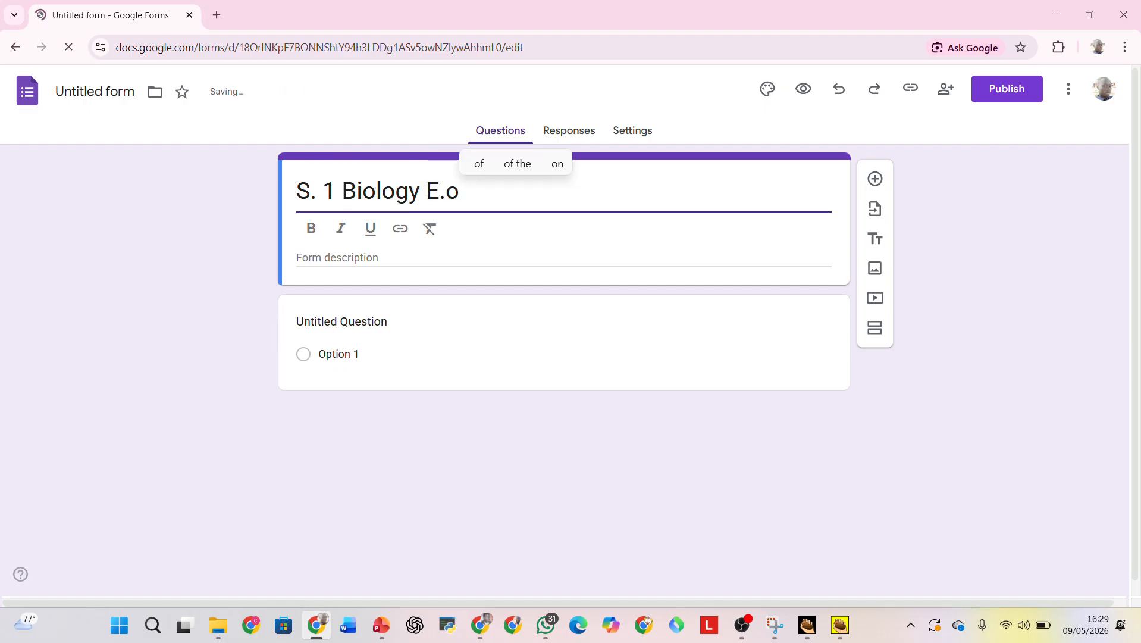
text(T 1 )
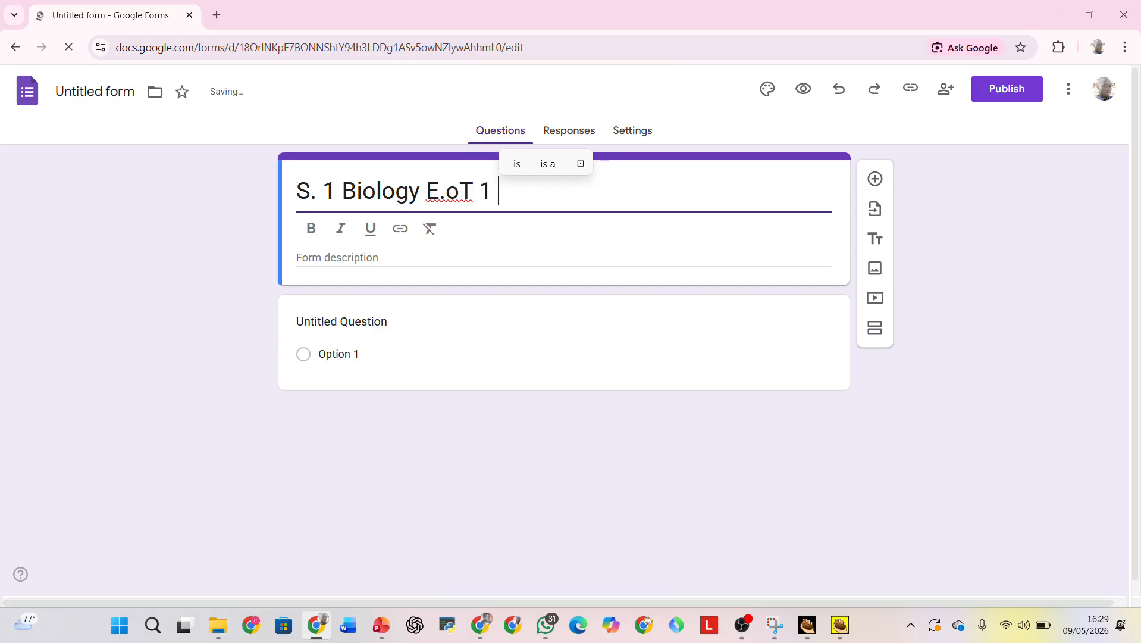
text(2026)
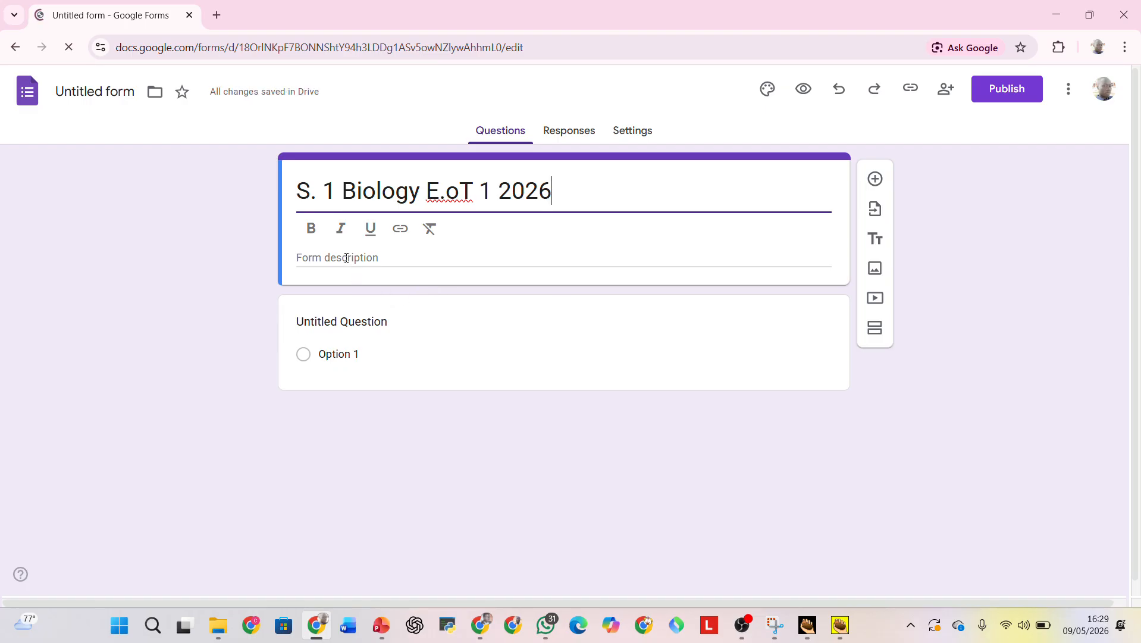
Enter "What is biology? Is the study of ..." as the text of the first question.
click(342, 321)
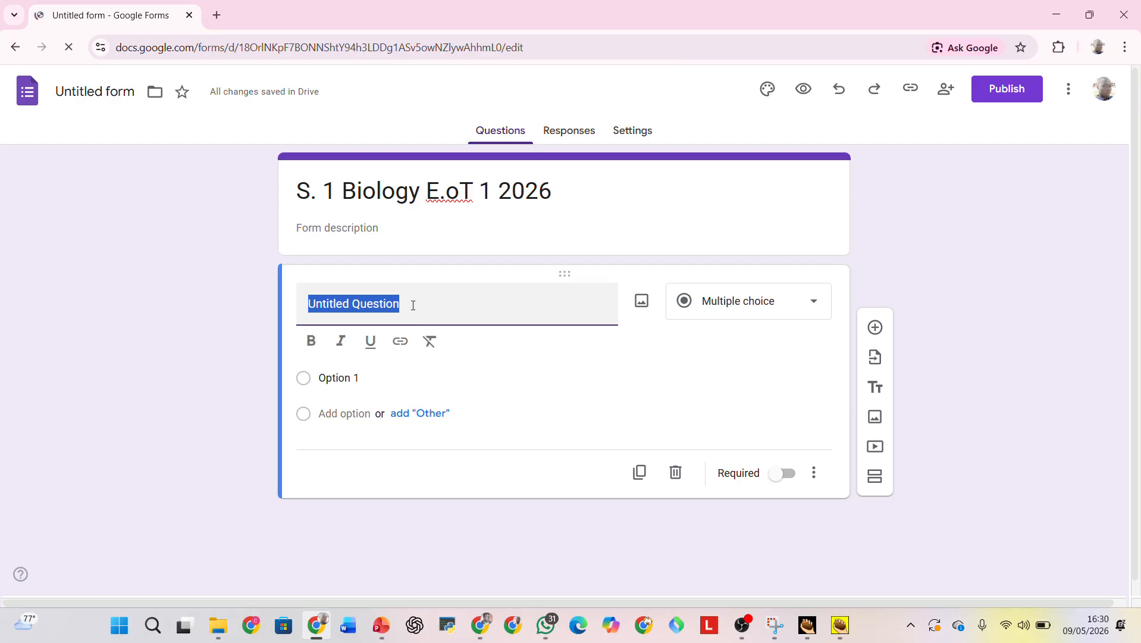
text(What i)
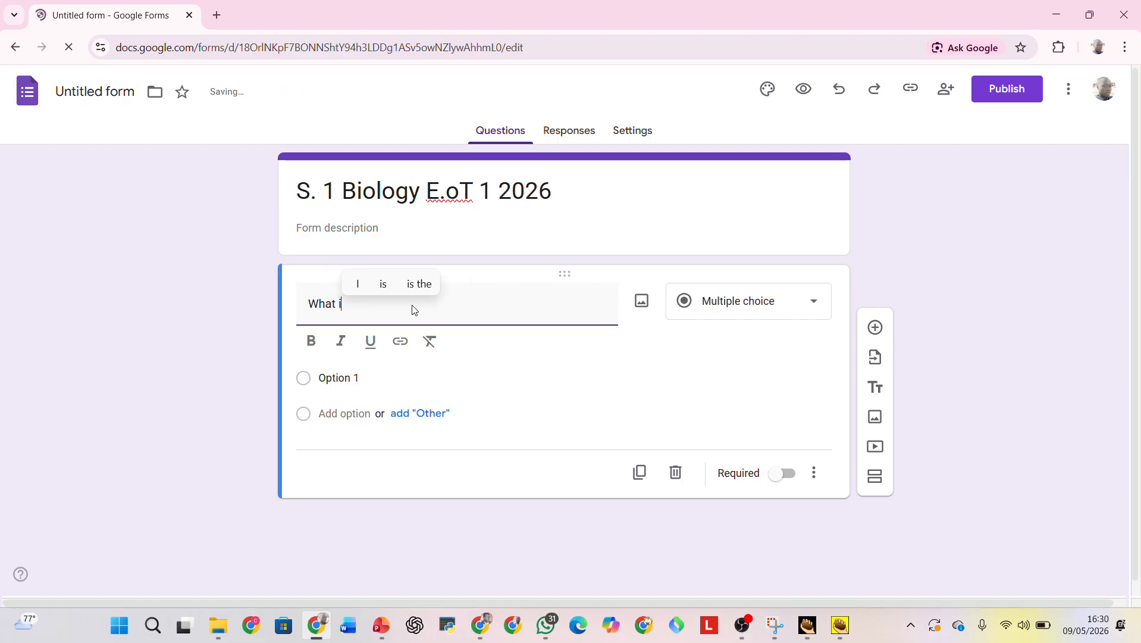
text(s bi)
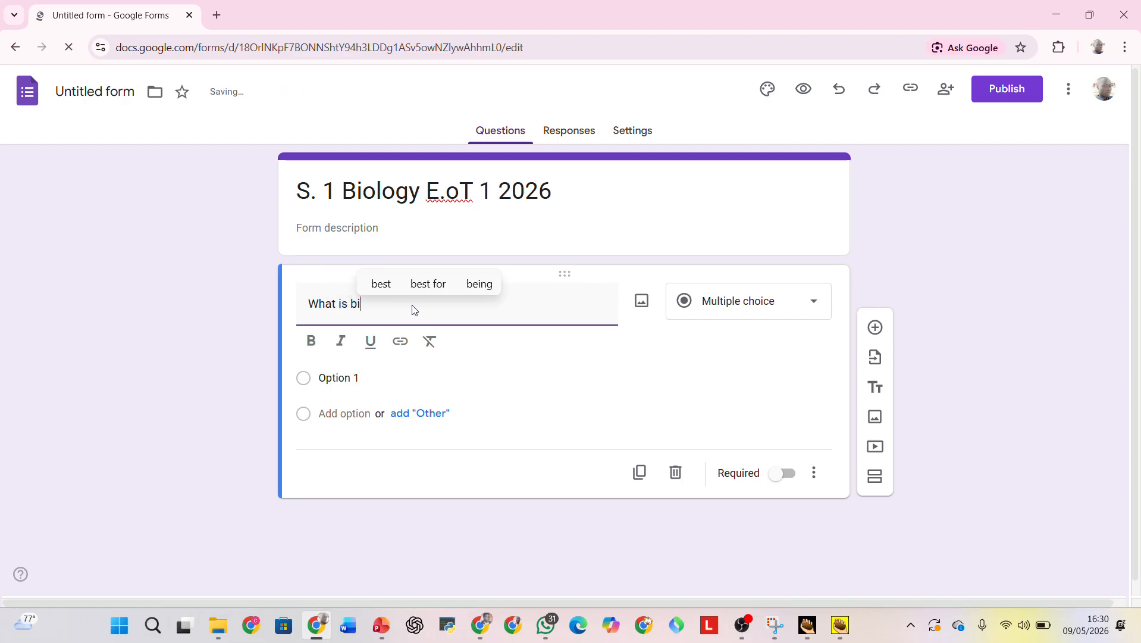
text(ology?)
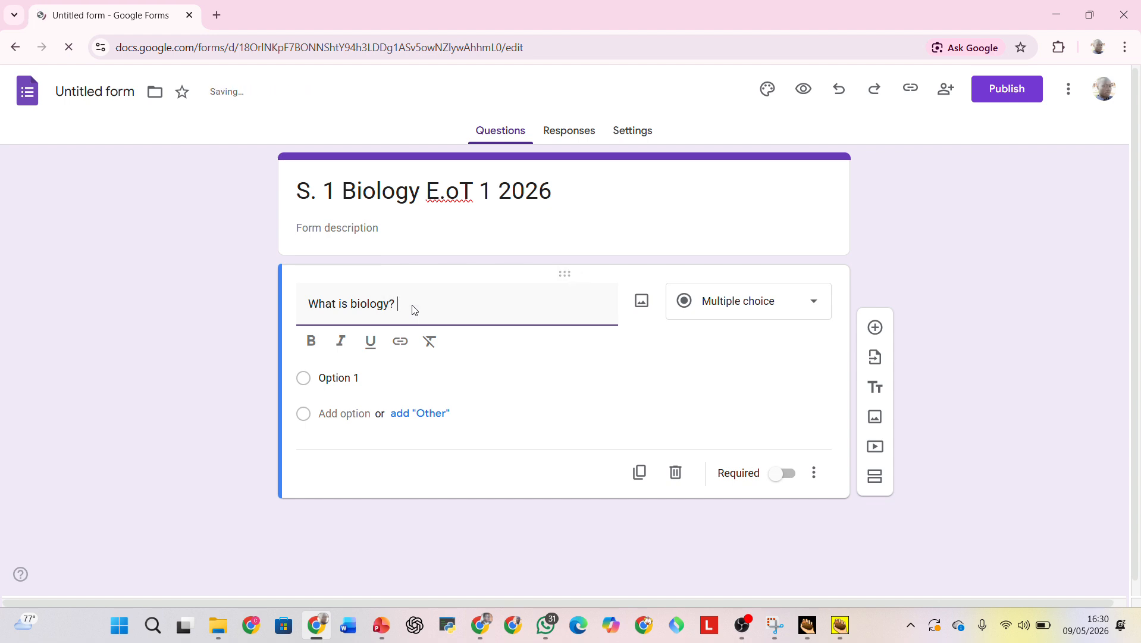
text( Is t)
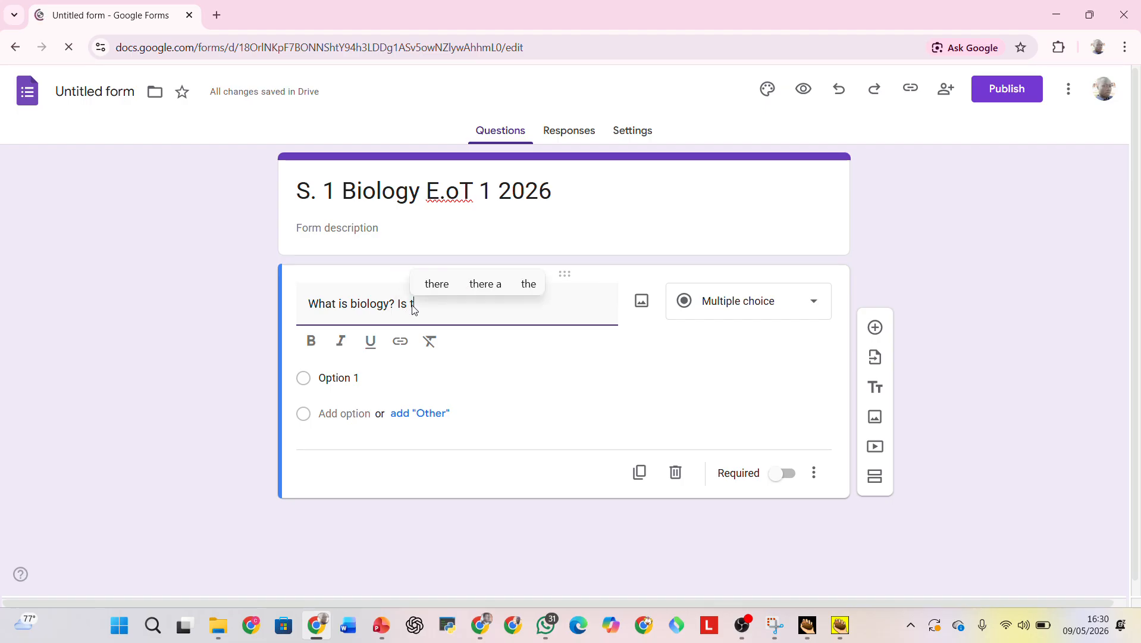
text(he study of ...)
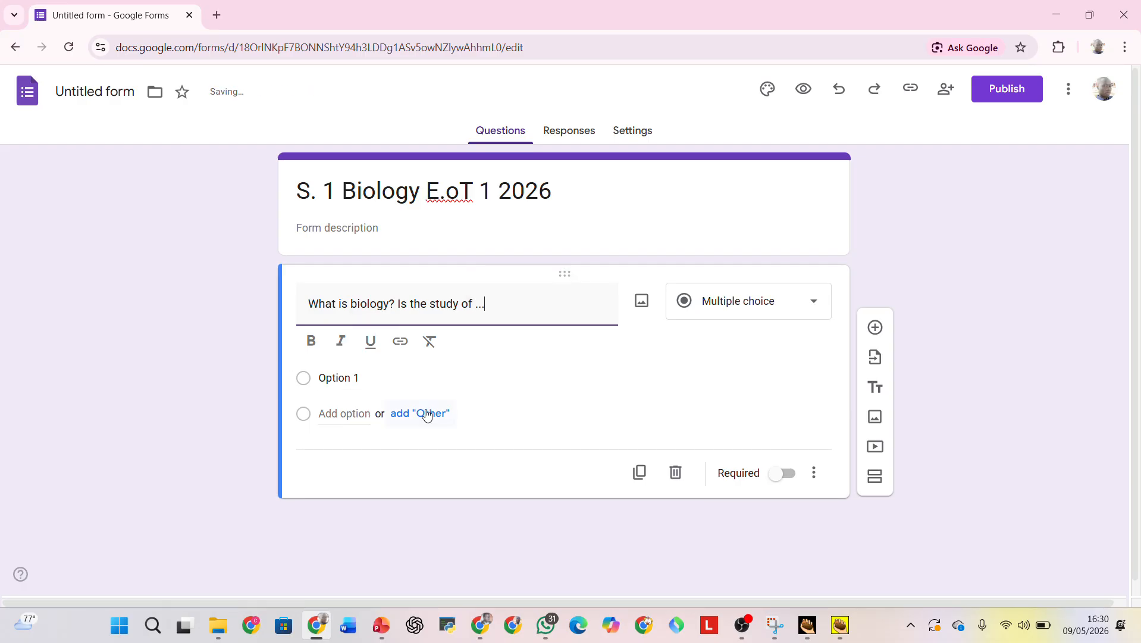
Try the Dropdown type for the biology question and return it to Multiple choice.
click(321, 379)
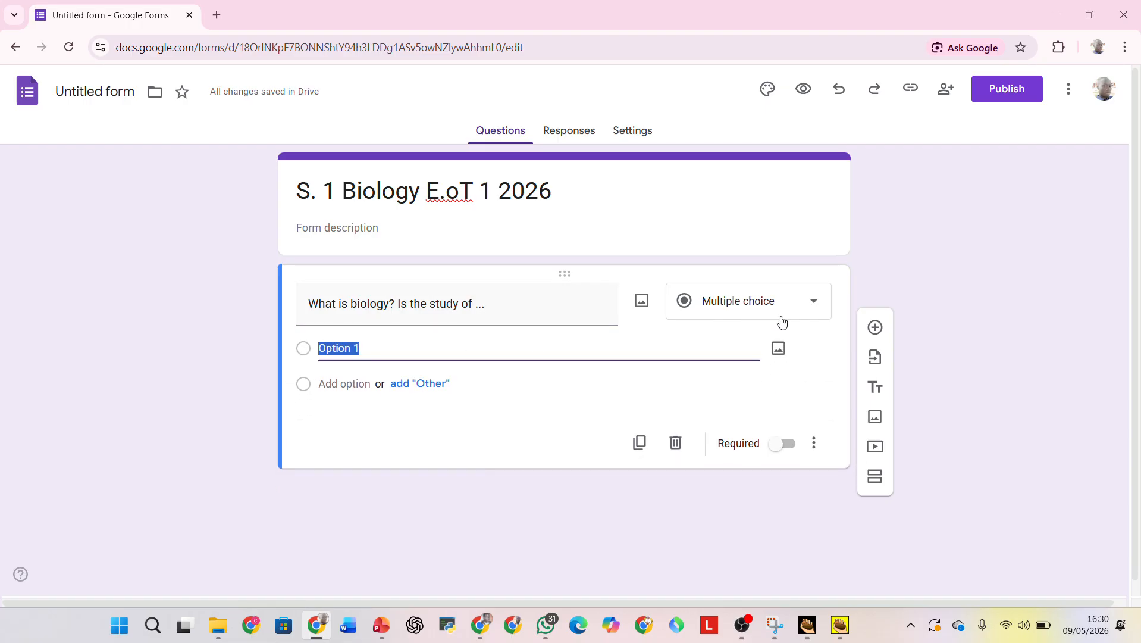
click(815, 300)
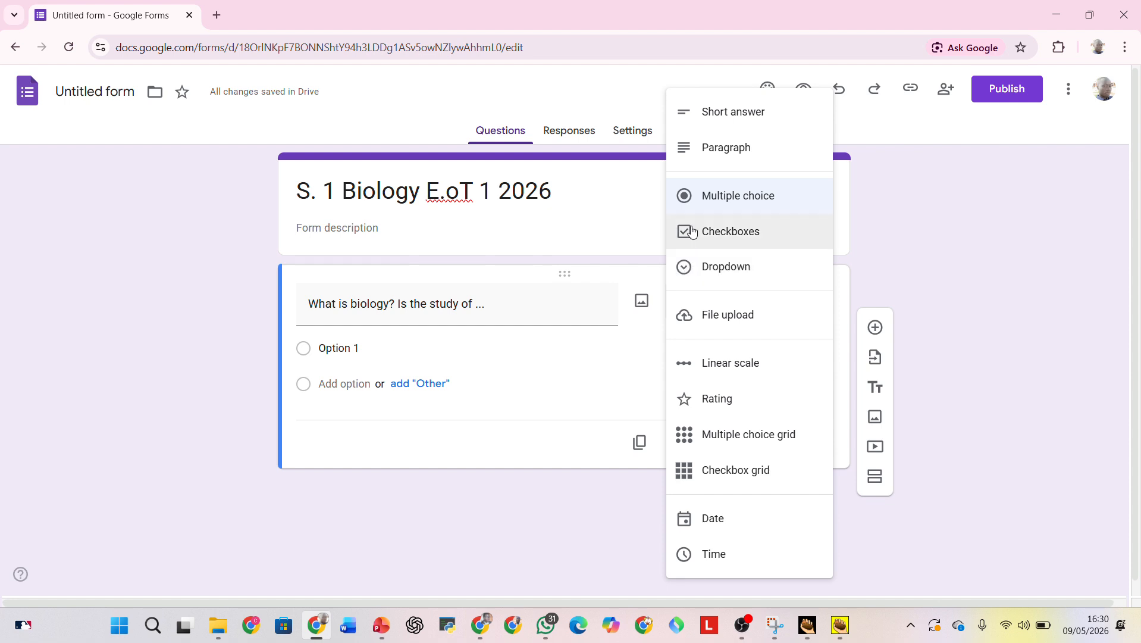
click(688, 268)
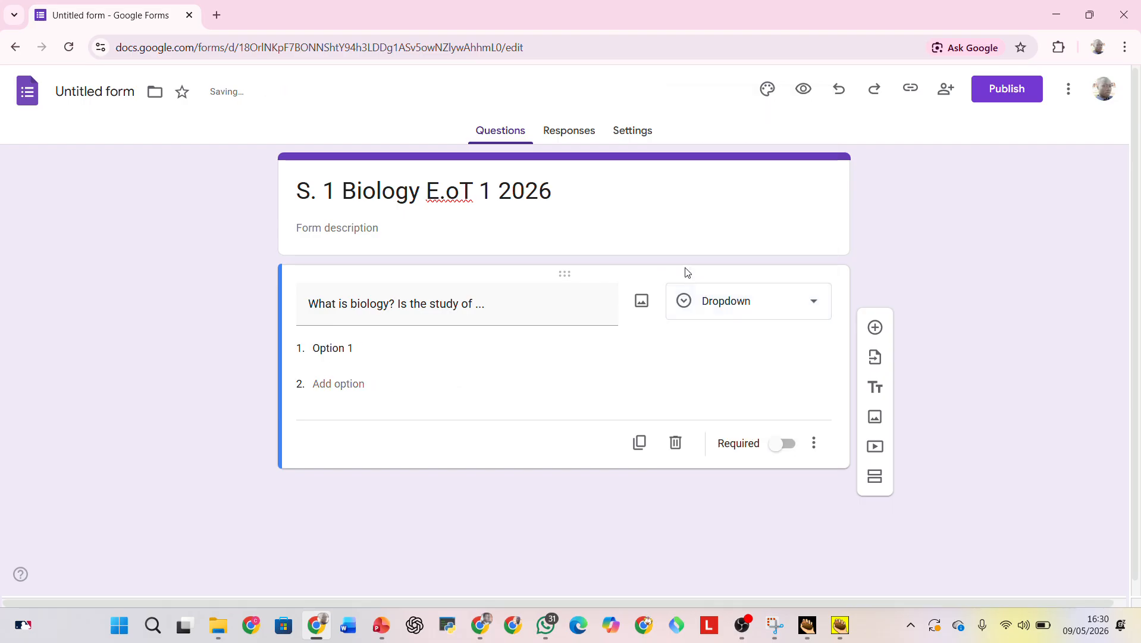
click(813, 302)
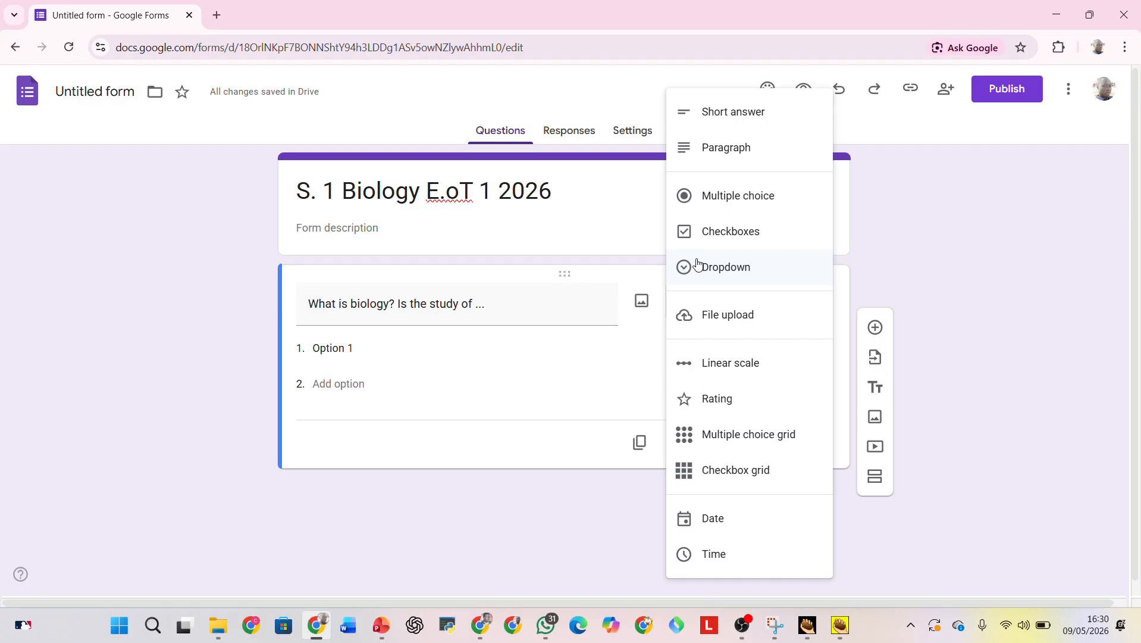
click(691, 204)
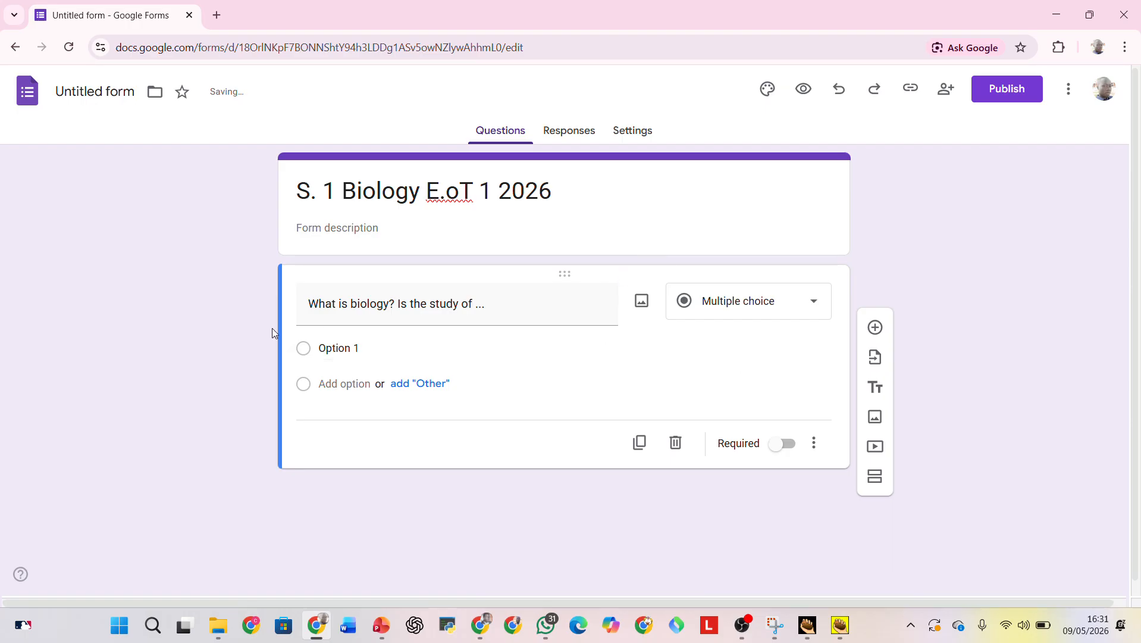
Enter "Food" as the first answer option of the biology question and add "life" as the second.
click(364, 347)
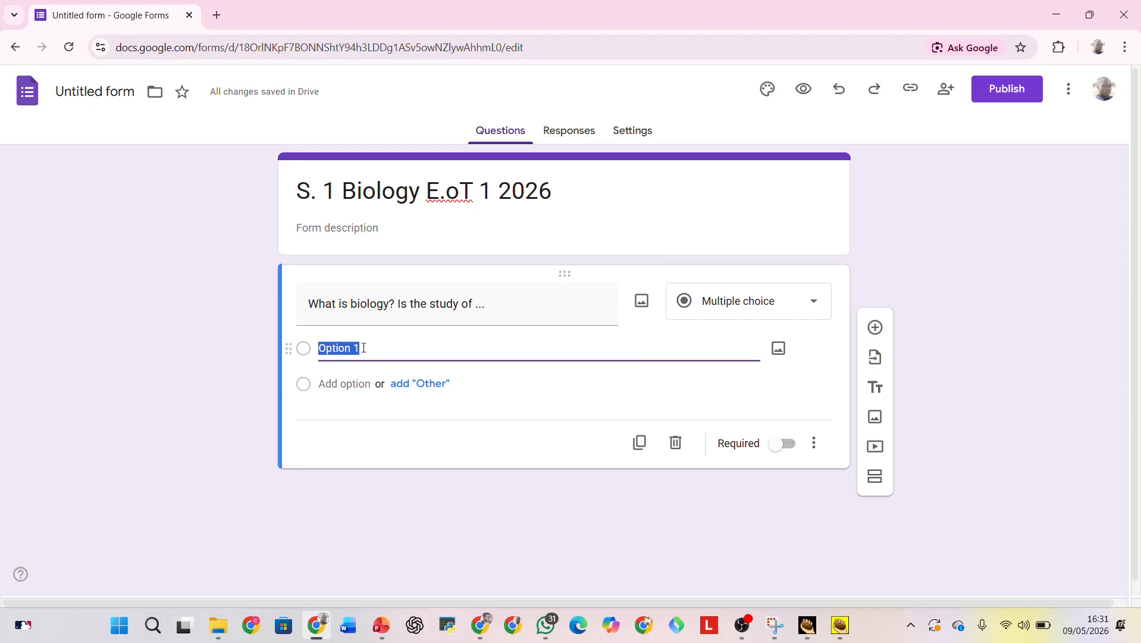
text(Foof)
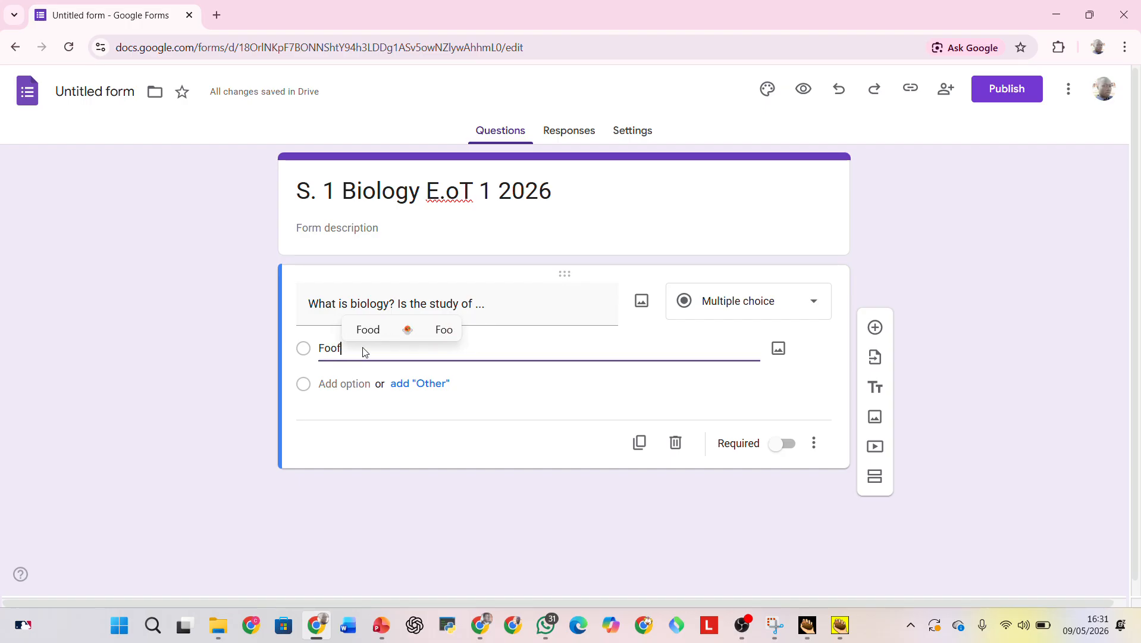
key(BackSpace)
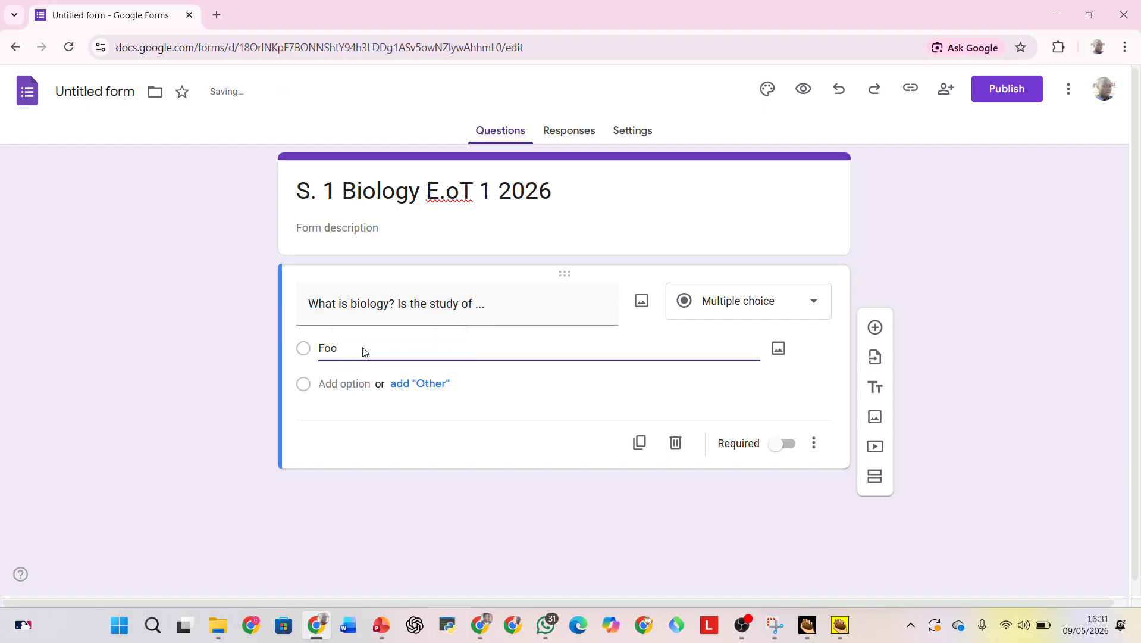
click(339, 383)
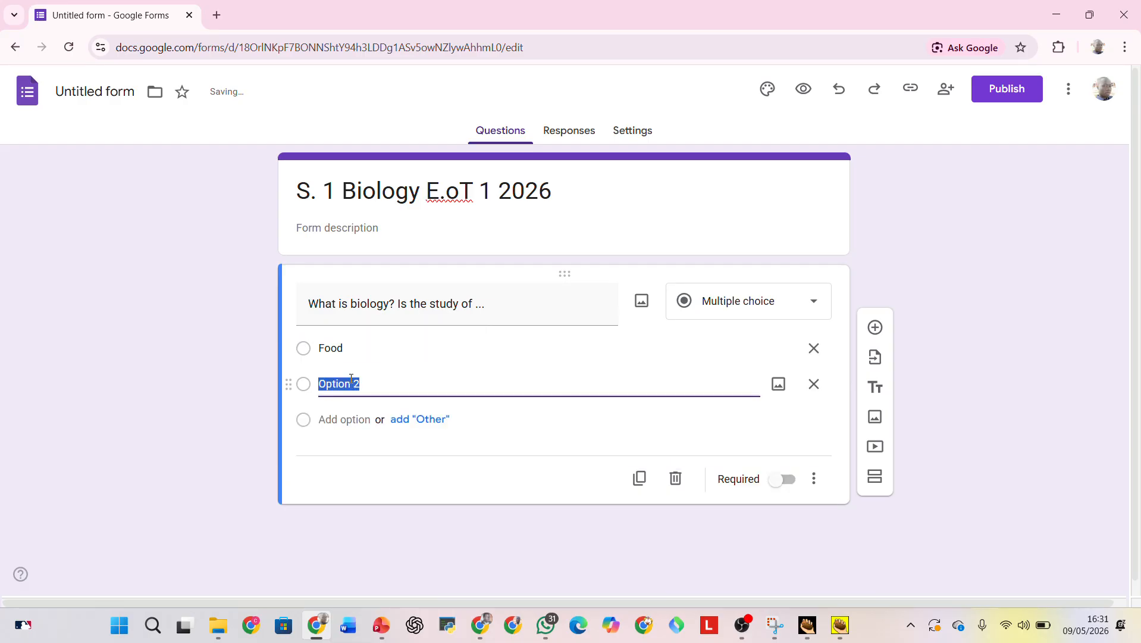
text(life)
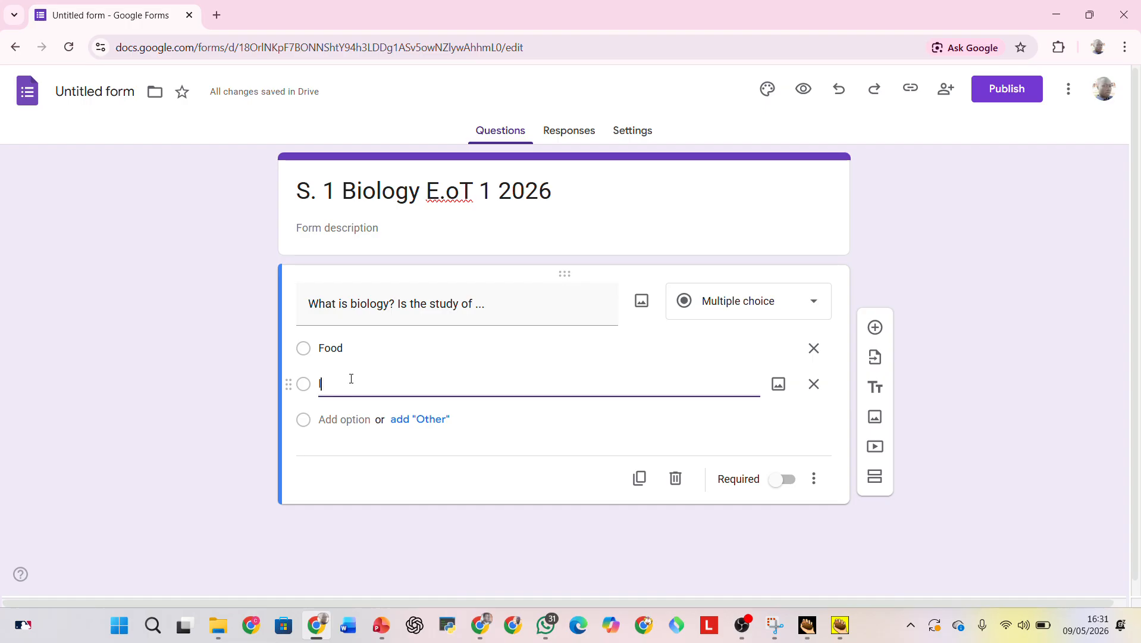
key(BackSpace)
key(BackSpace)
text(life)
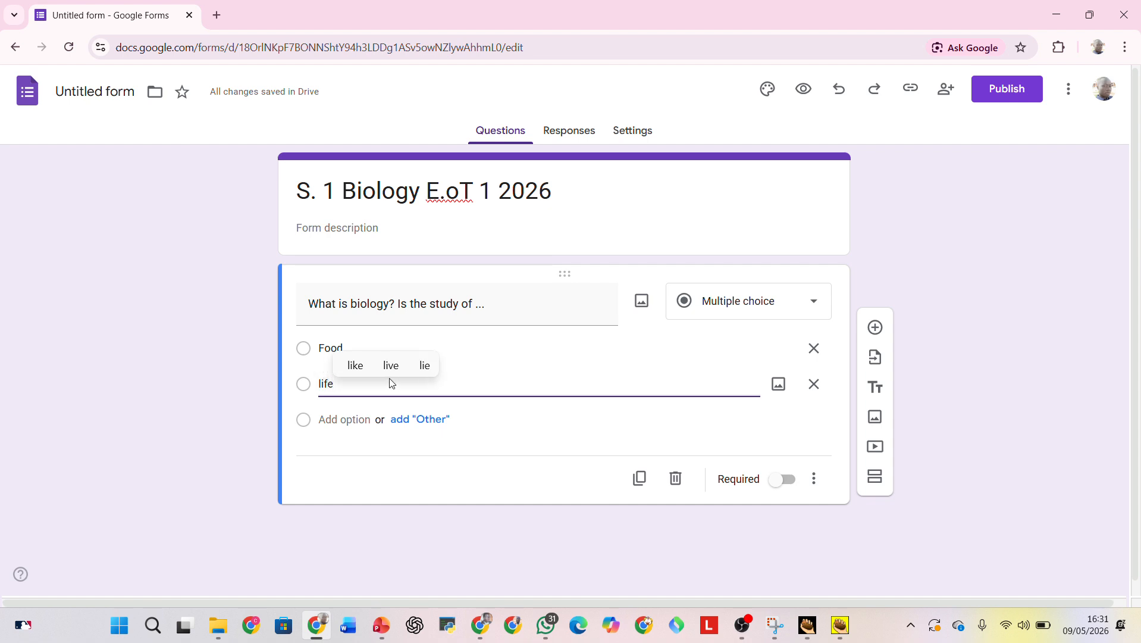
Change the first answer option's text to "lood".
double_click(328, 348)
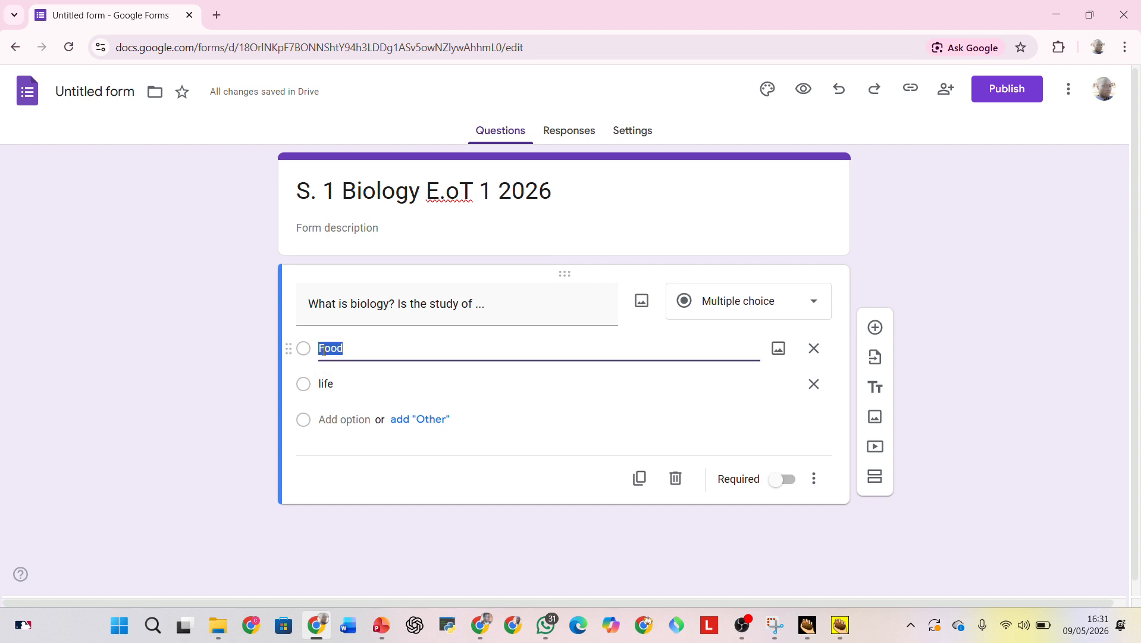
click(322, 349)
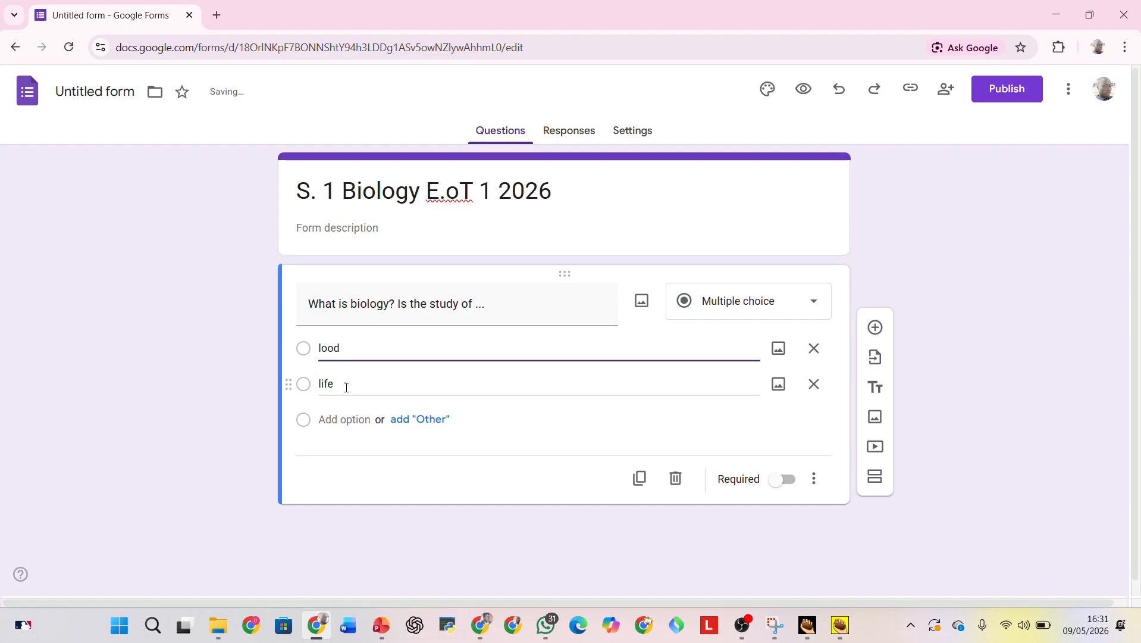
Add an "Other" choice and a third answer option to the biology question.
click(417, 421)
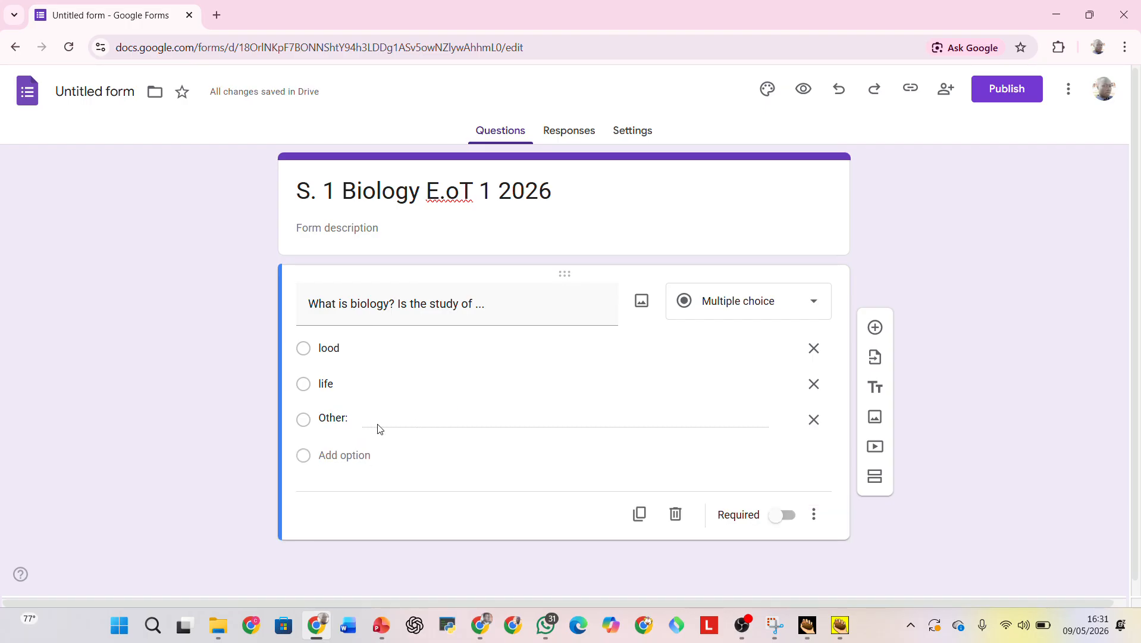
click(349, 457)
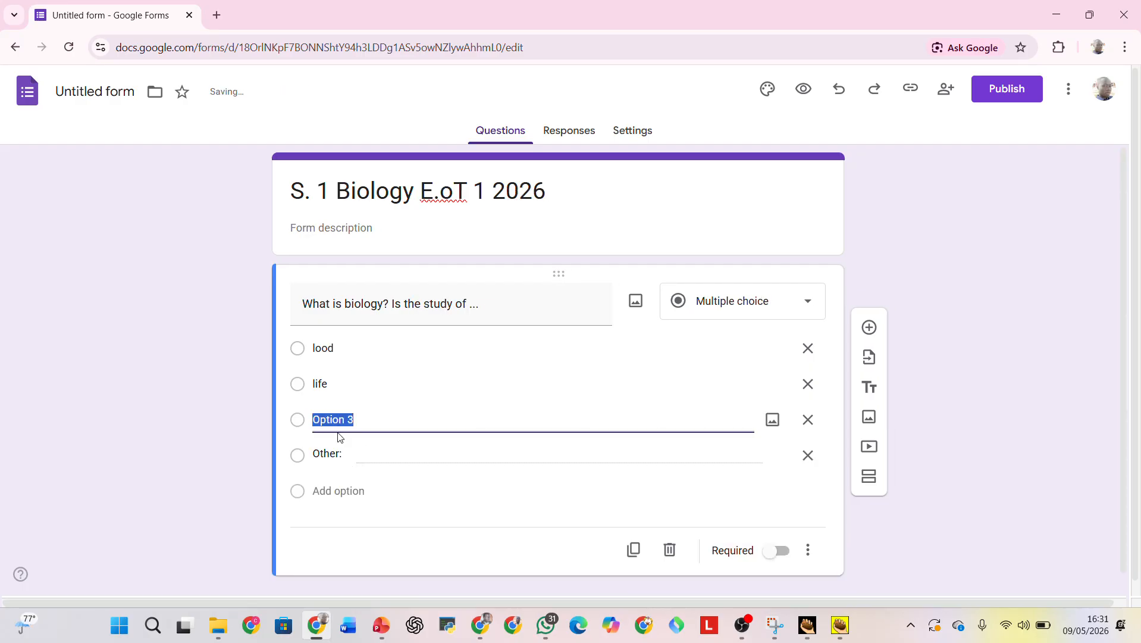
Correct the first answer option's text to "food".
click(322, 350)
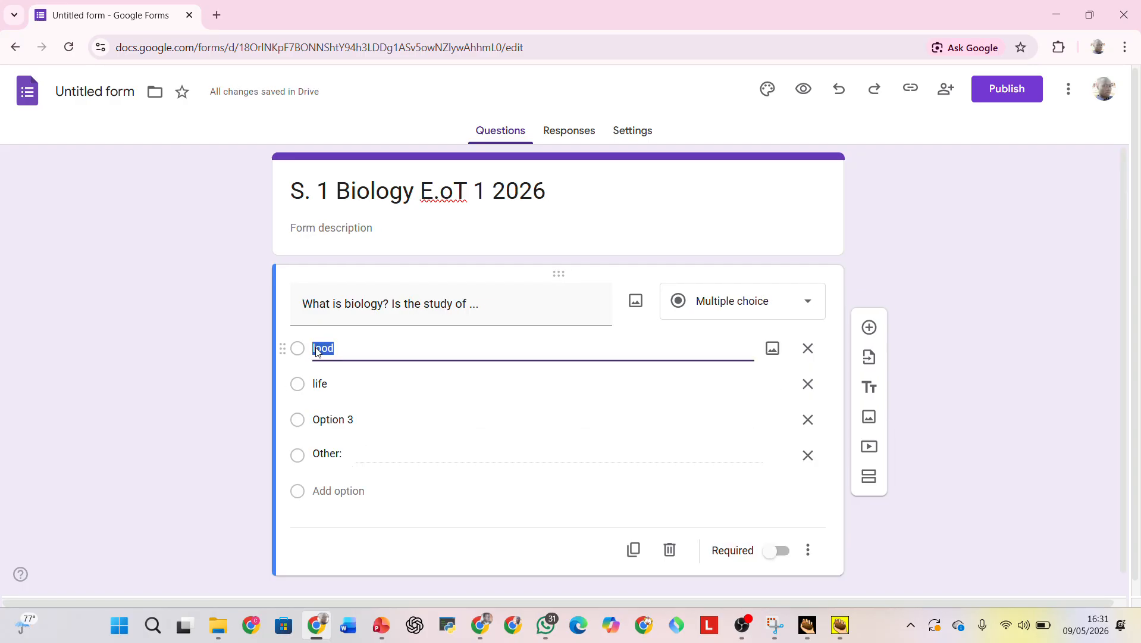
click(316, 347)
key(BackSpace)
text(f)
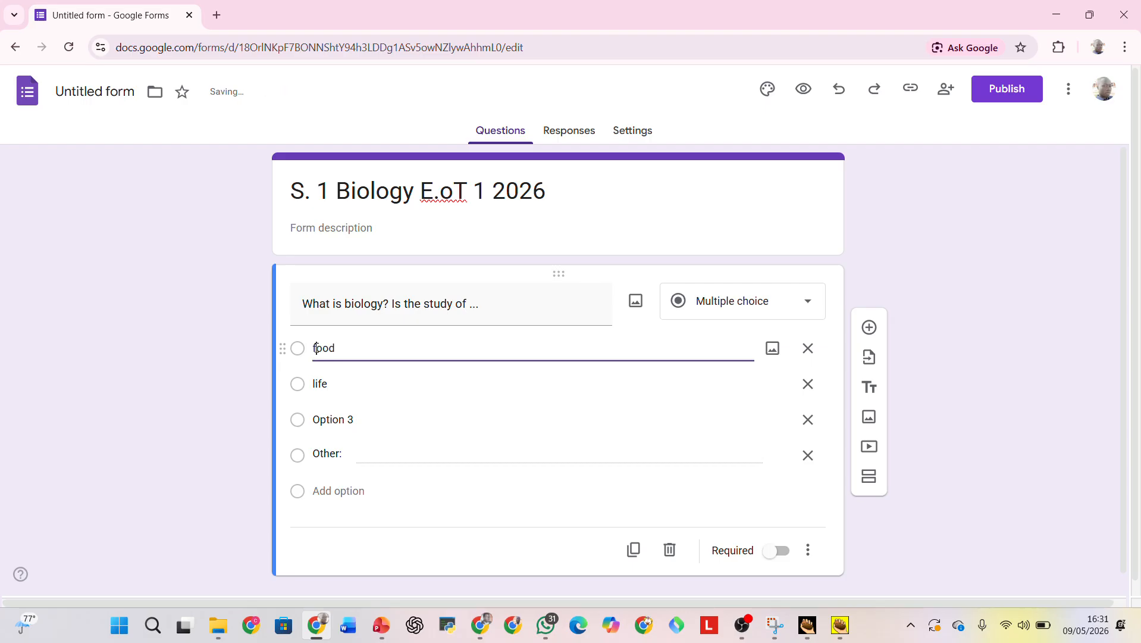
Enter "living and non-living things" as the text of the third answer option.
click(356, 419)
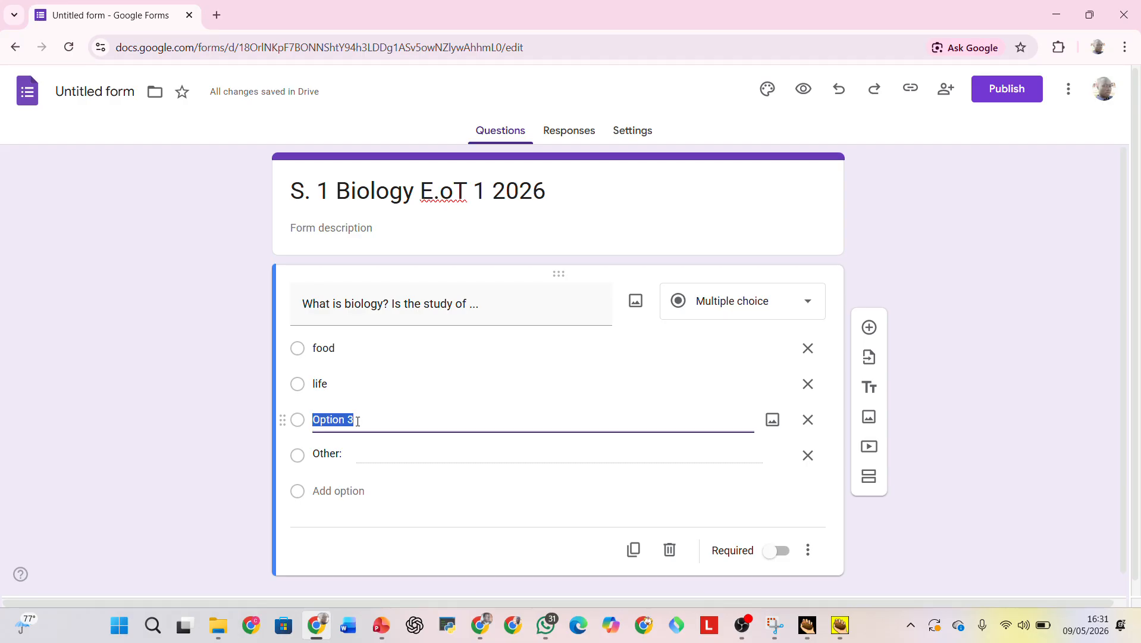
text(living and non l)
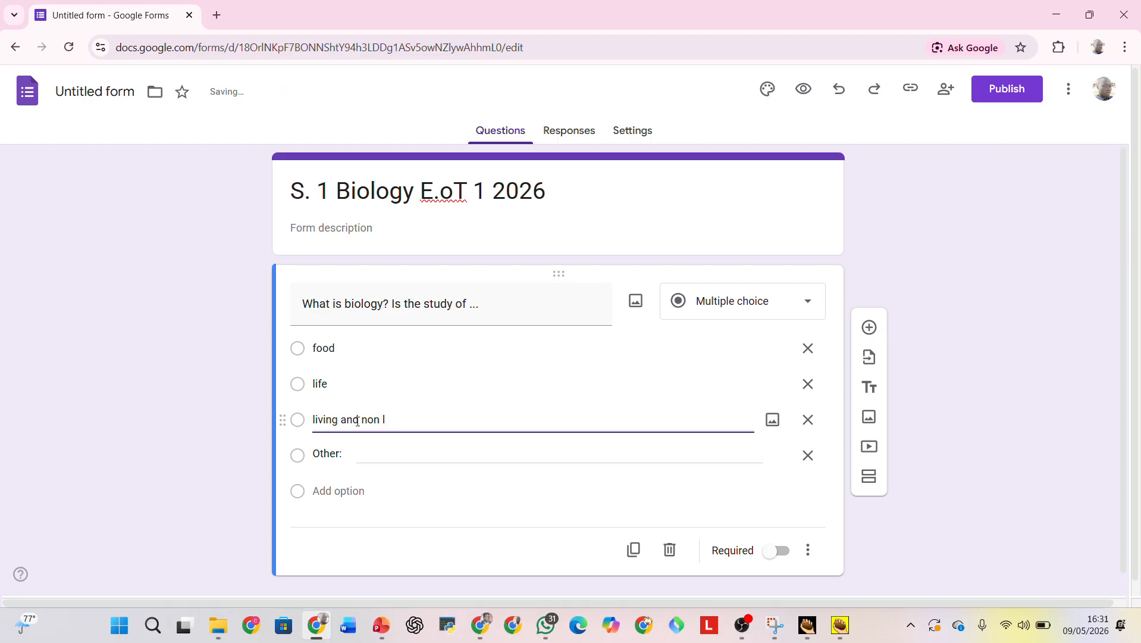
text(iving things)
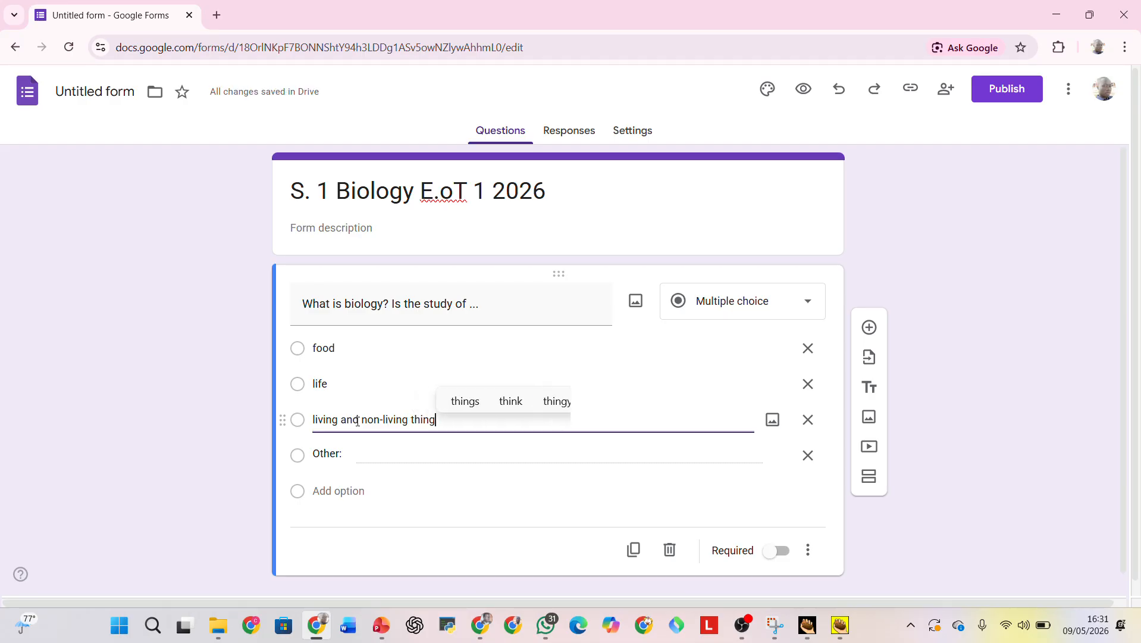
Add "insects" as the fourth answer option and make the biology question required.
click(354, 462)
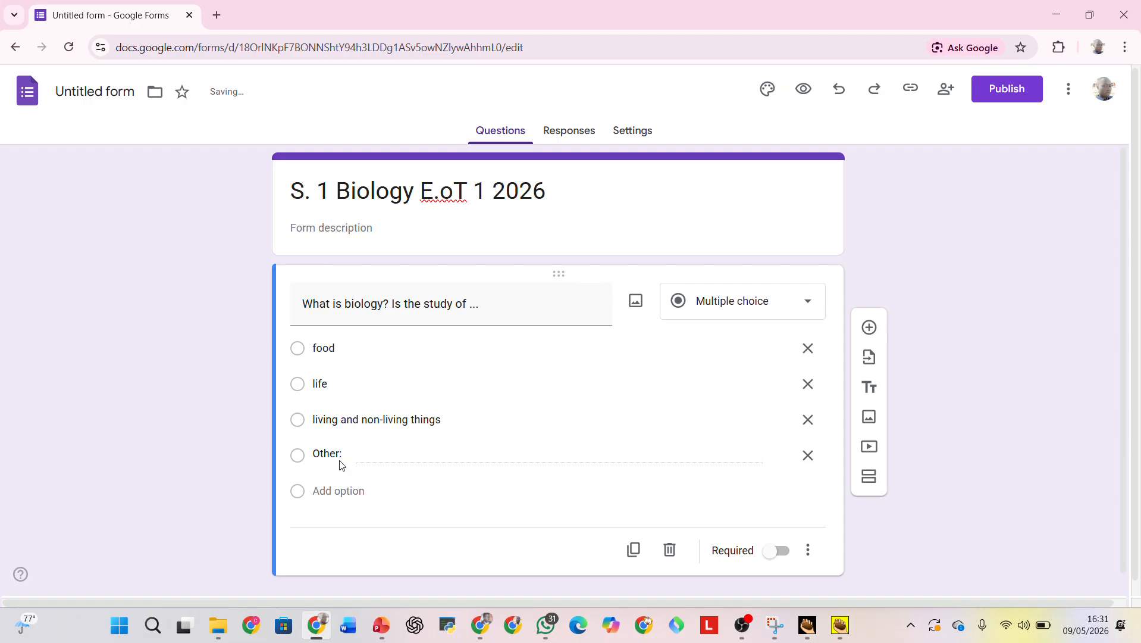
click(345, 494)
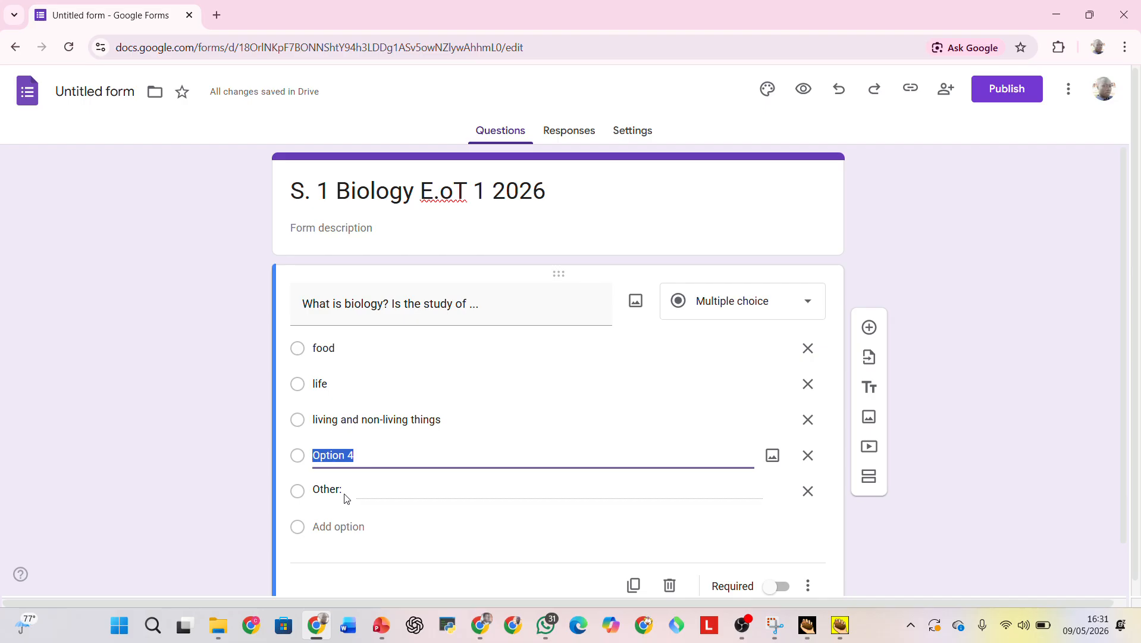
text(insects)
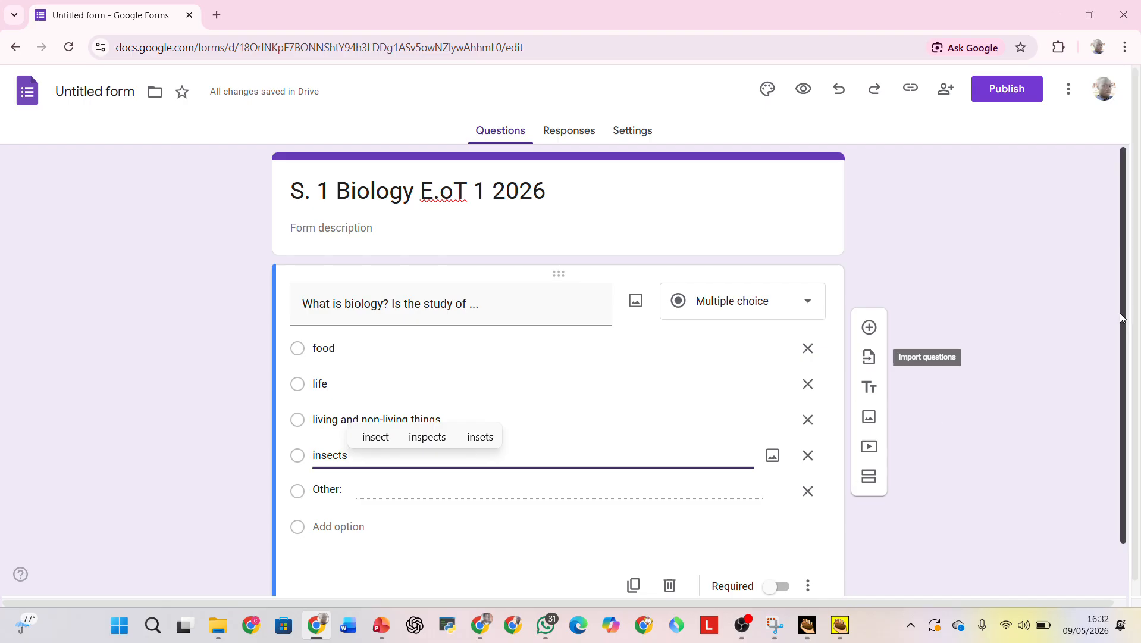
drag(1122, 318, 1115, 389)
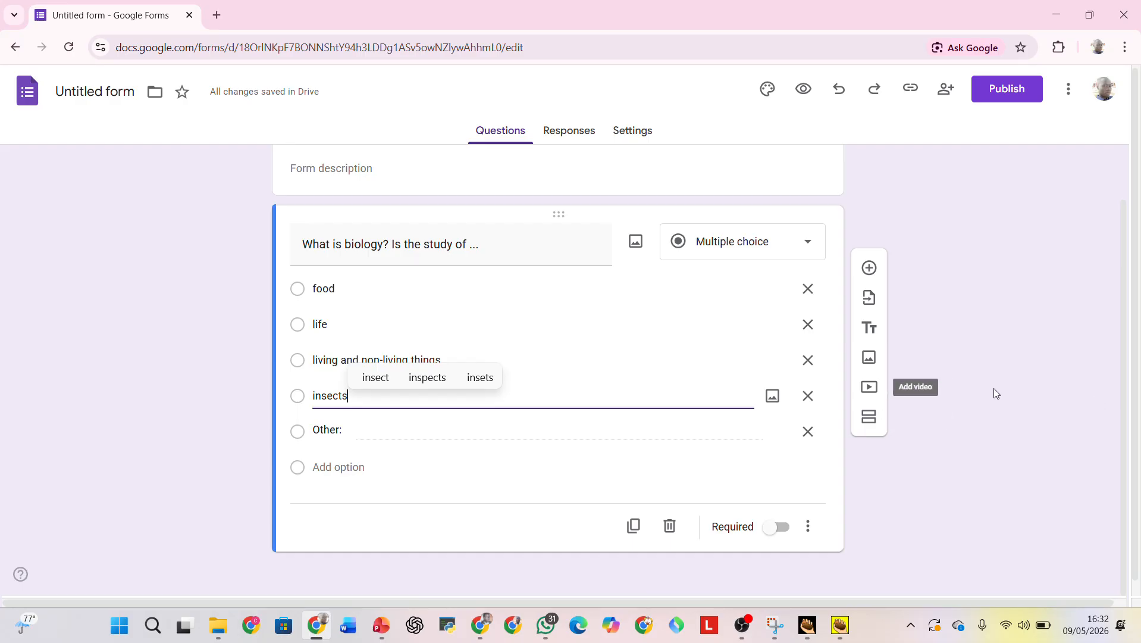
click(784, 532)
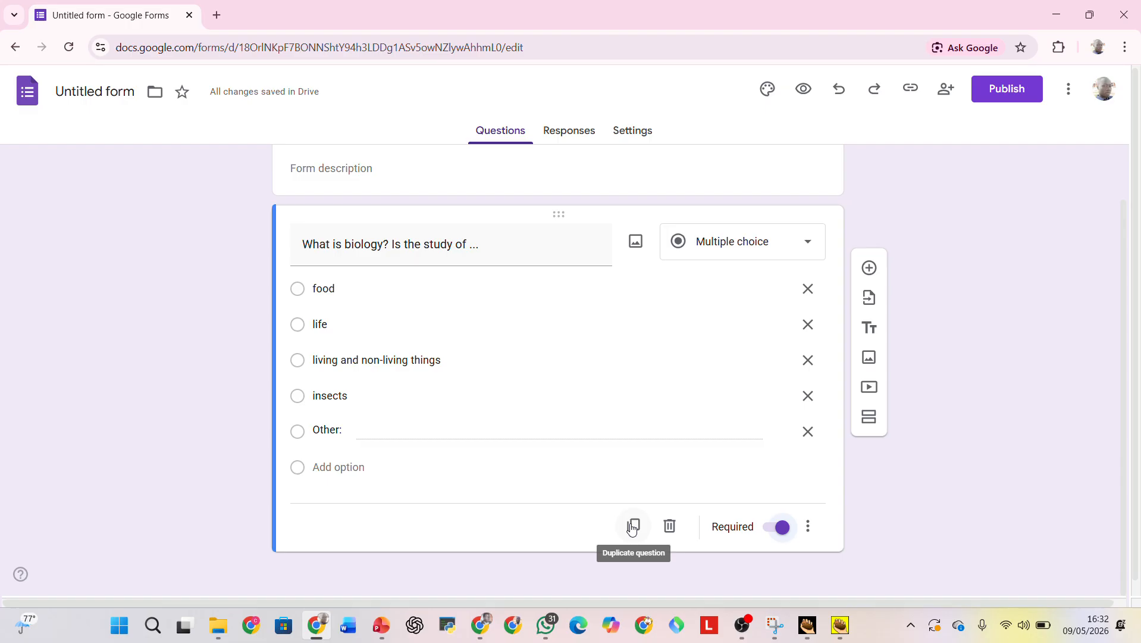
Try the "Go to section based on answer" option on the biology question and turn it off again.
click(809, 527)
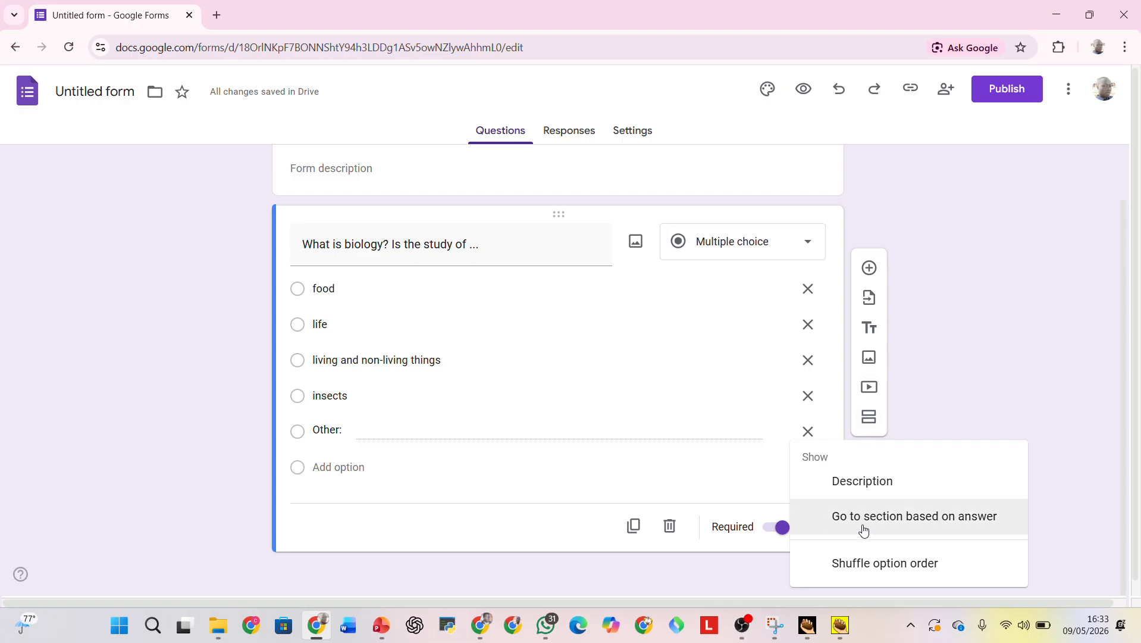
click(899, 526)
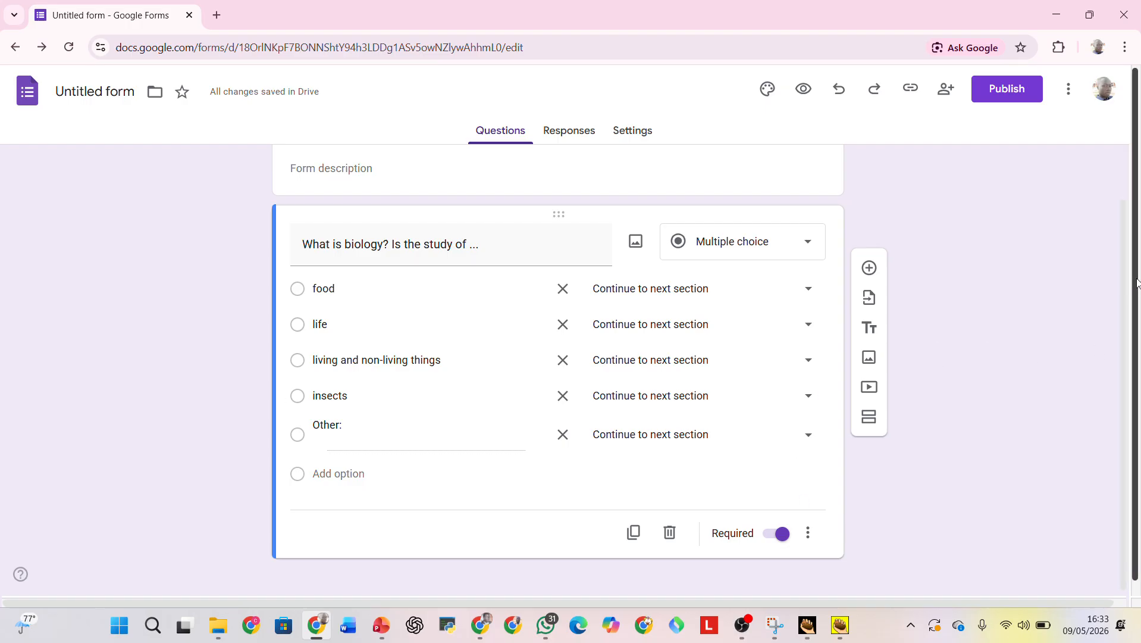
click(809, 296)
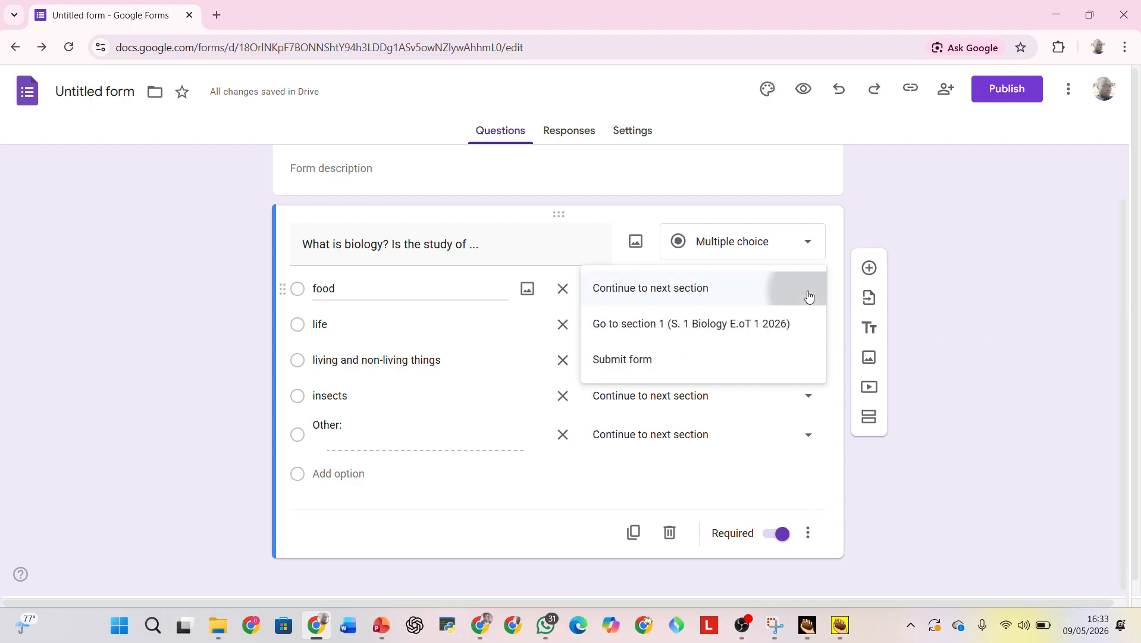
click(809, 295)
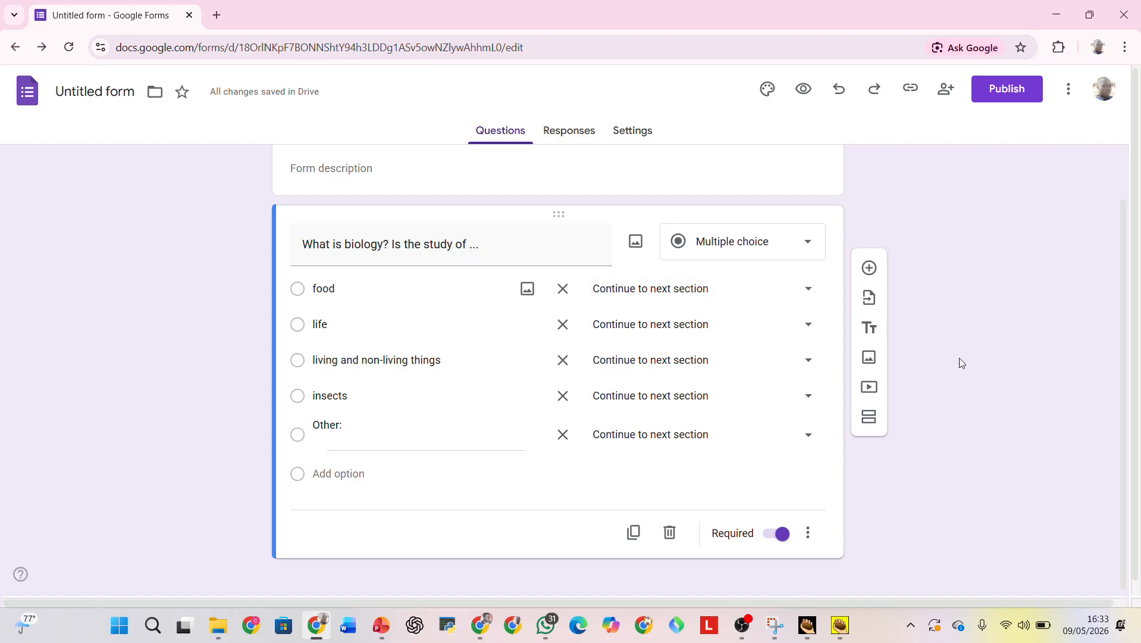
click(808, 526)
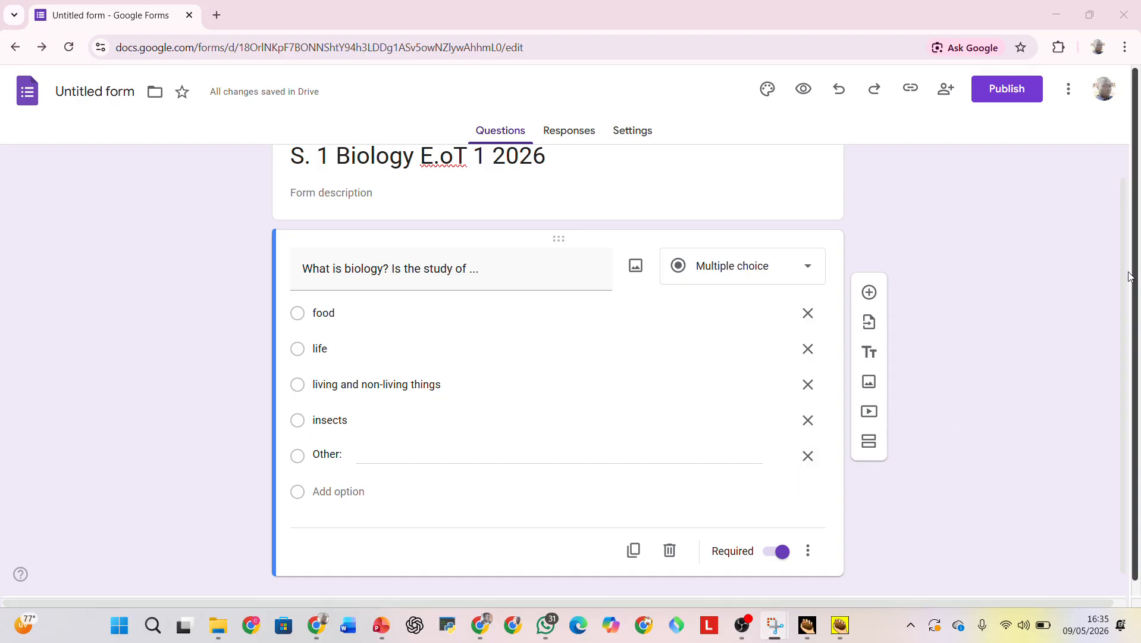
Turn the form into a quiz and review its grade release, respondent and default point value settings.
drag(1124, 281, 1127, 222)
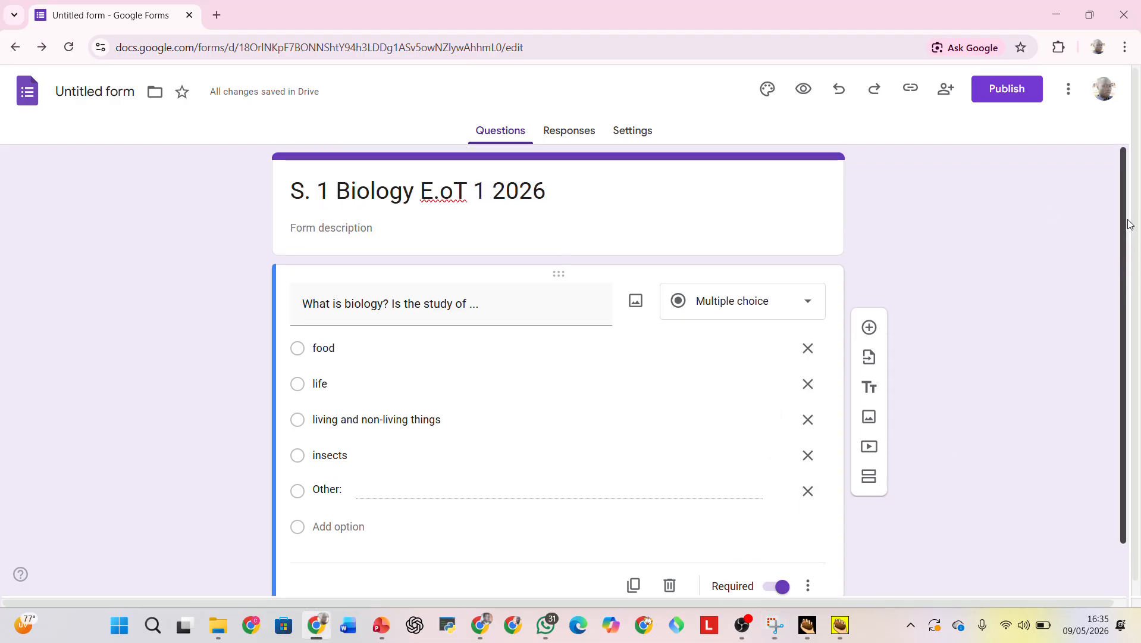
click(635, 132)
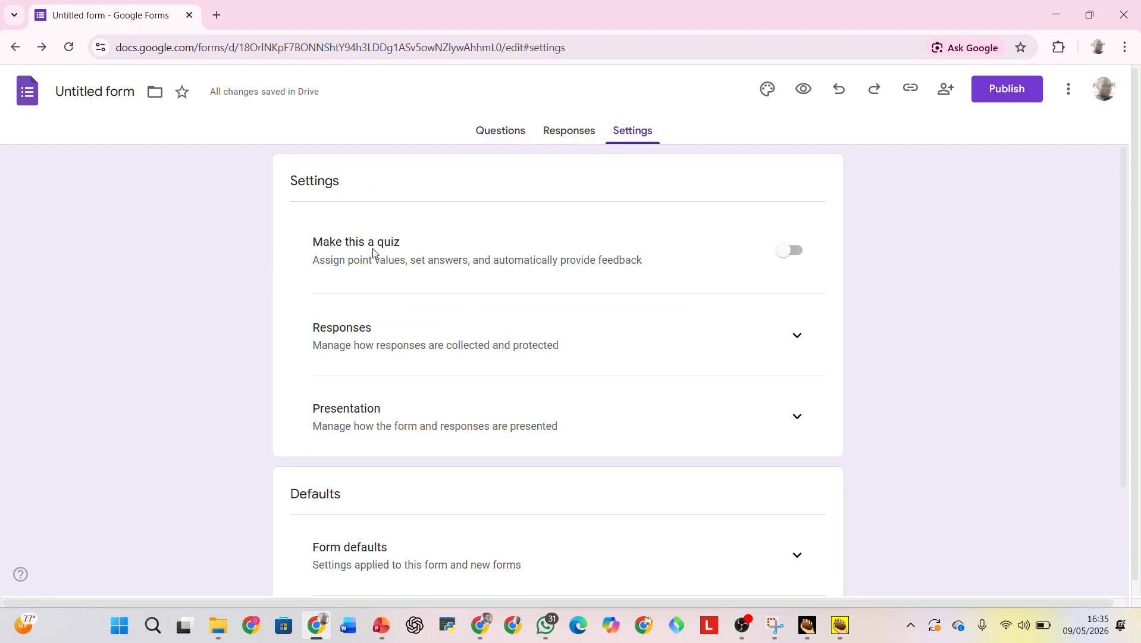
click(797, 256)
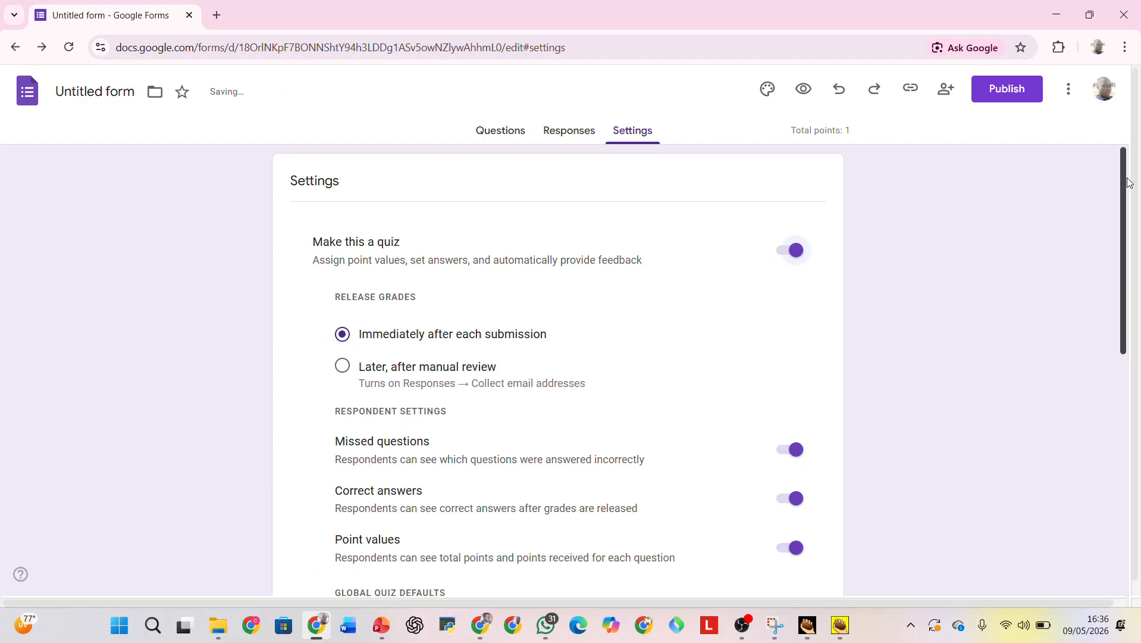
drag(1122, 184, 1122, 222)
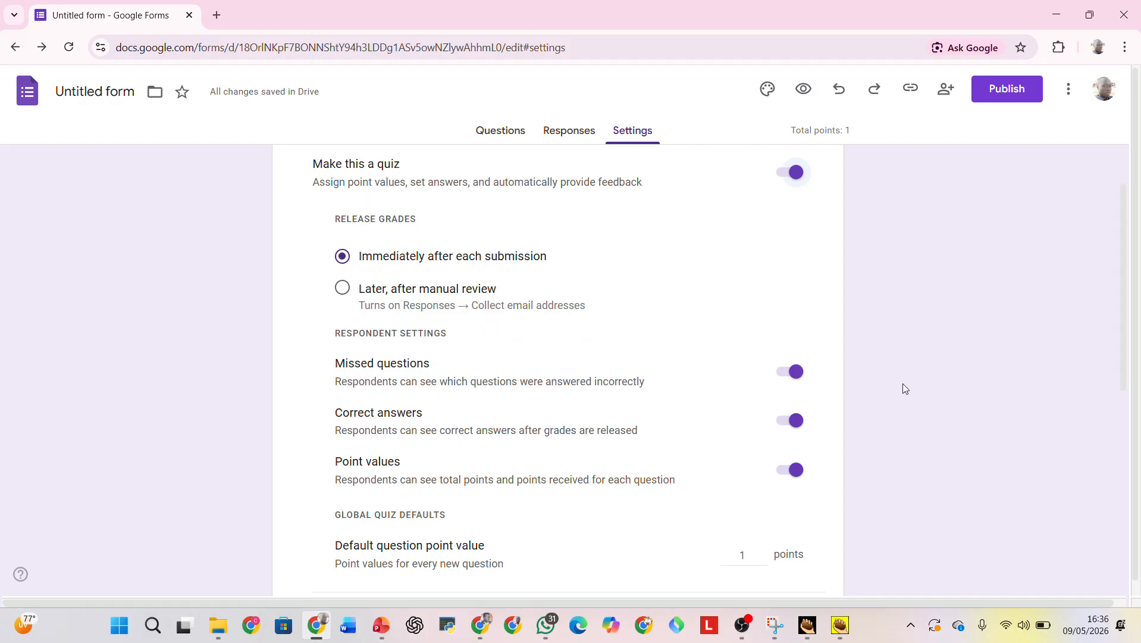
drag(1124, 254, 1127, 357)
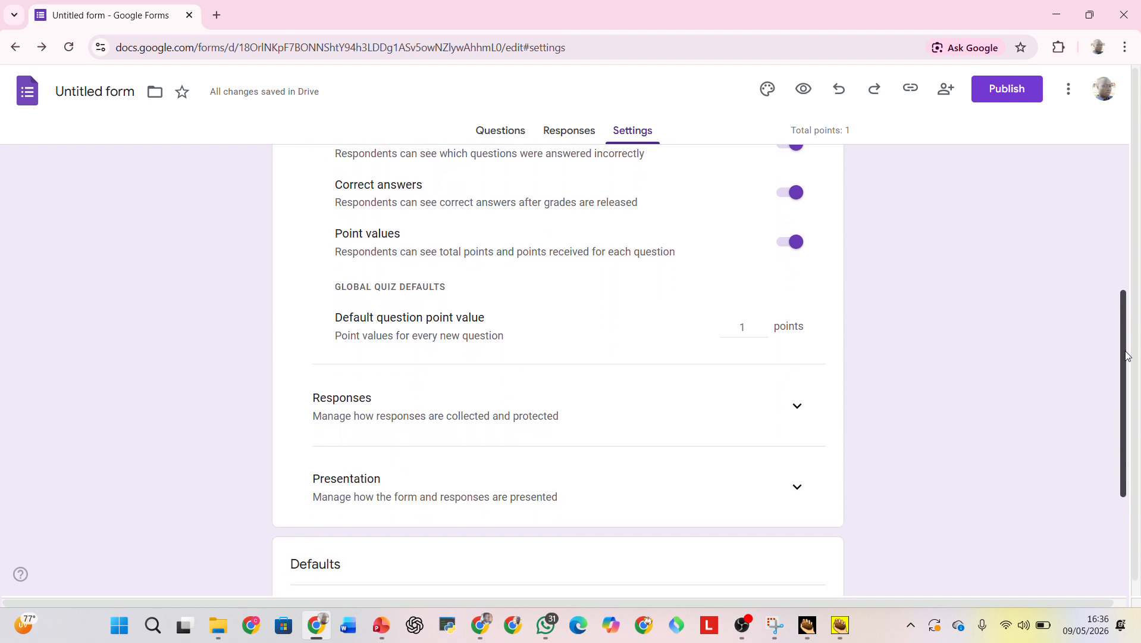
double_click(751, 327)
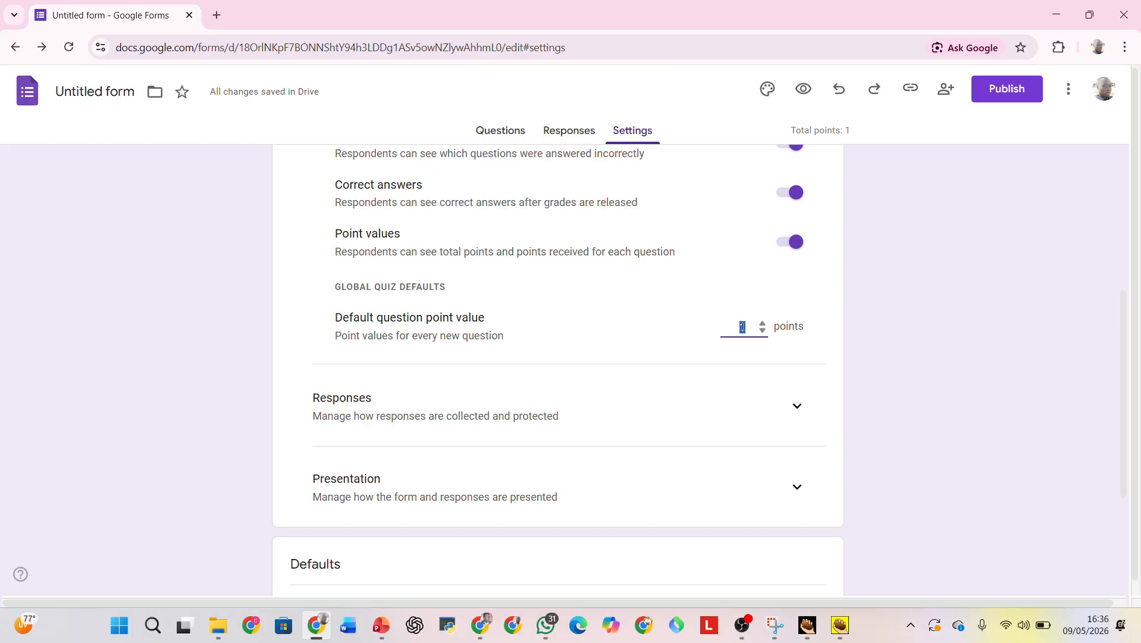
click(818, 299)
drag(1125, 373, 1112, 488)
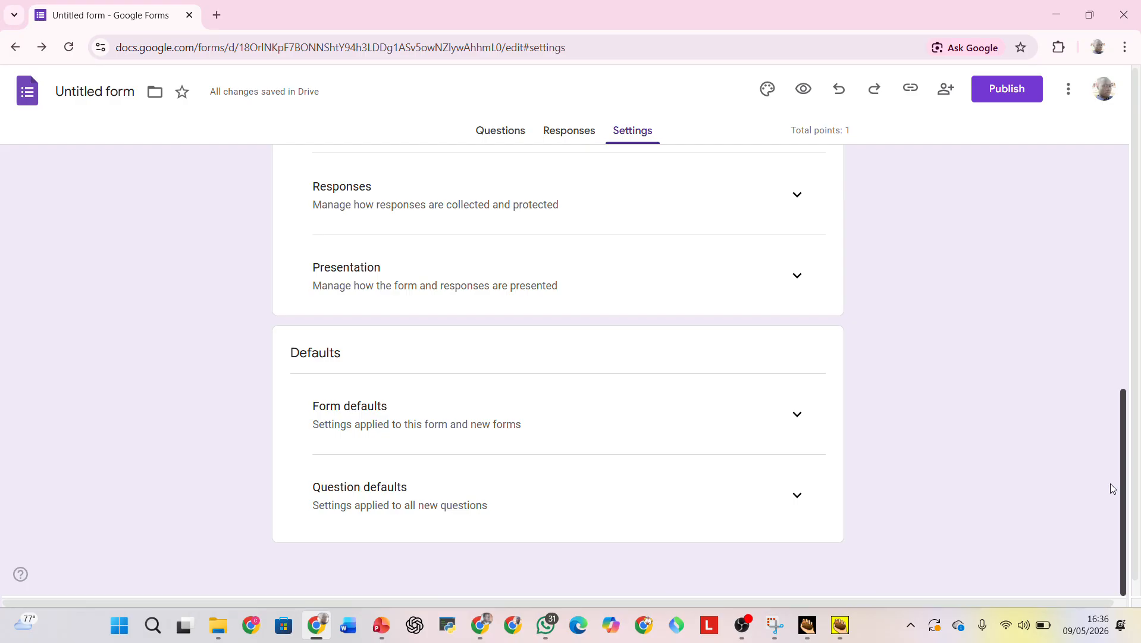
Mark "life" as the correct answer in the biology question's answer key.
click(499, 132)
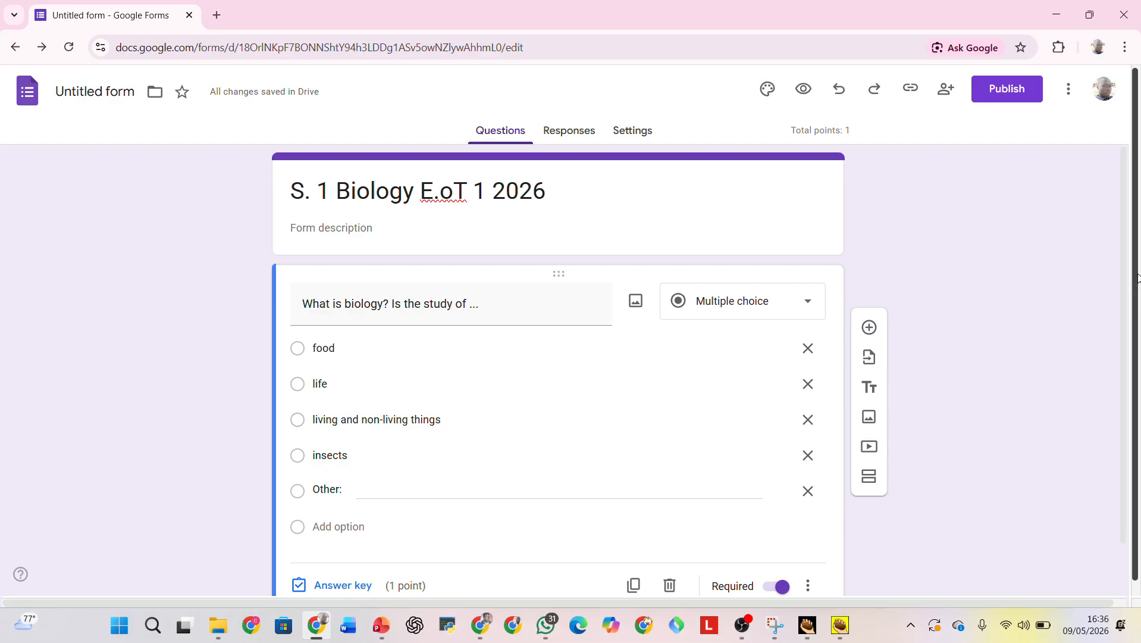
drag(1140, 269, 1138, 322)
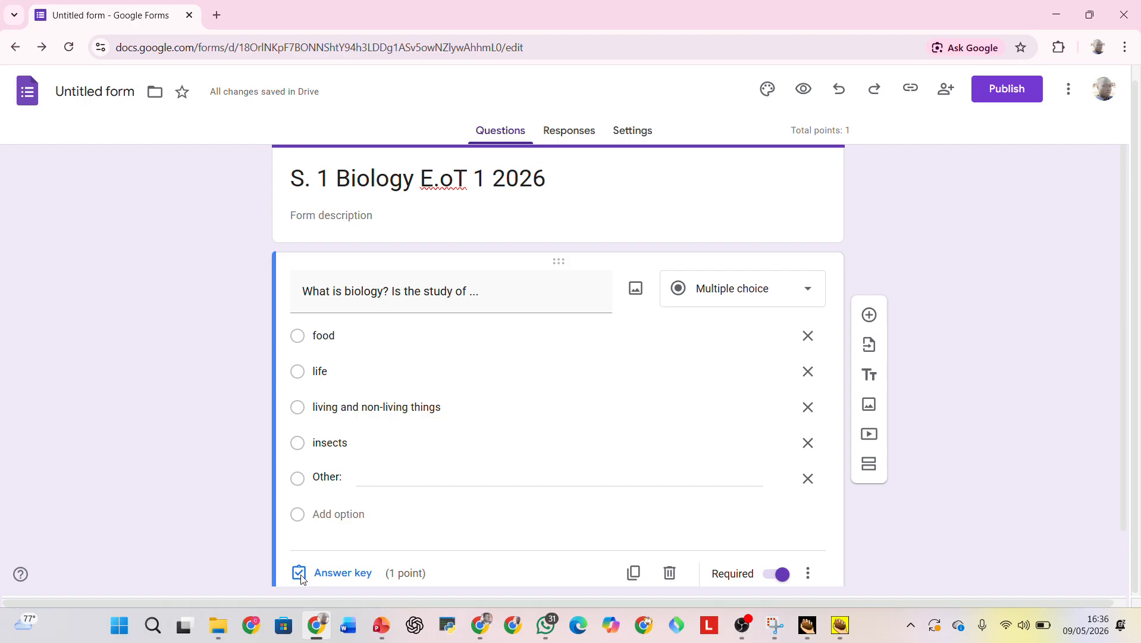
click(301, 375)
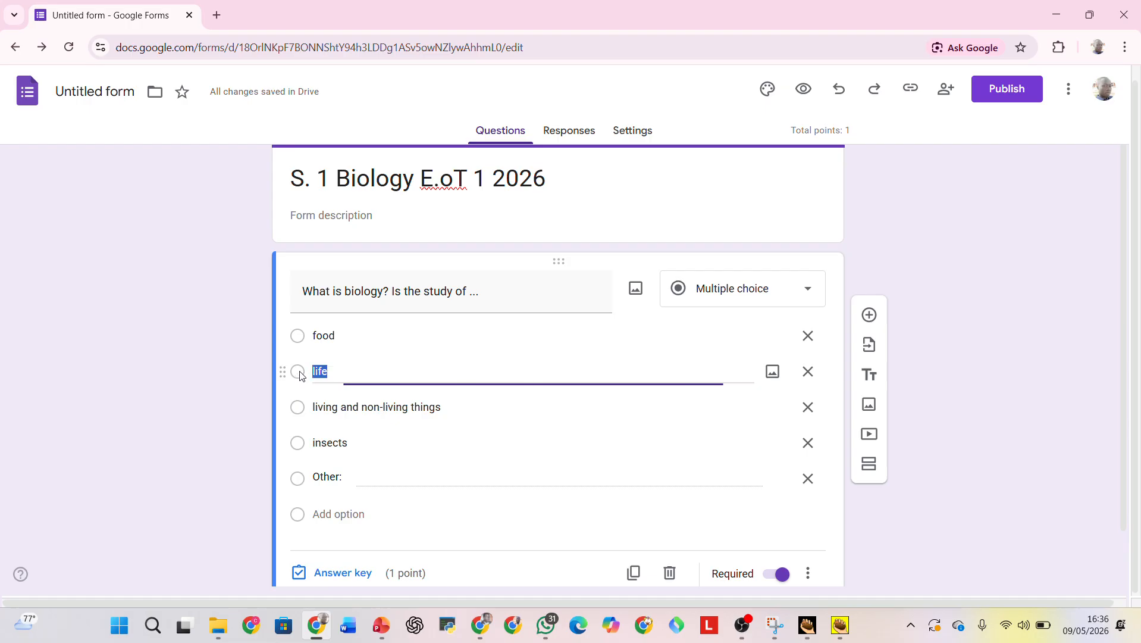
click(444, 278)
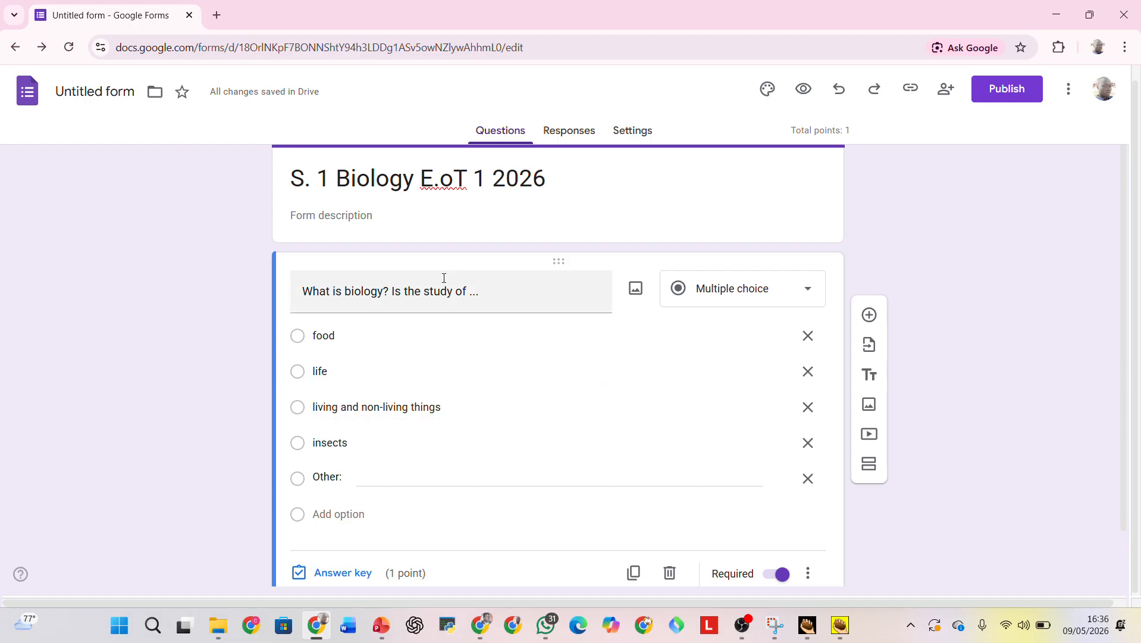
scroll(1118, 321, down, 1)
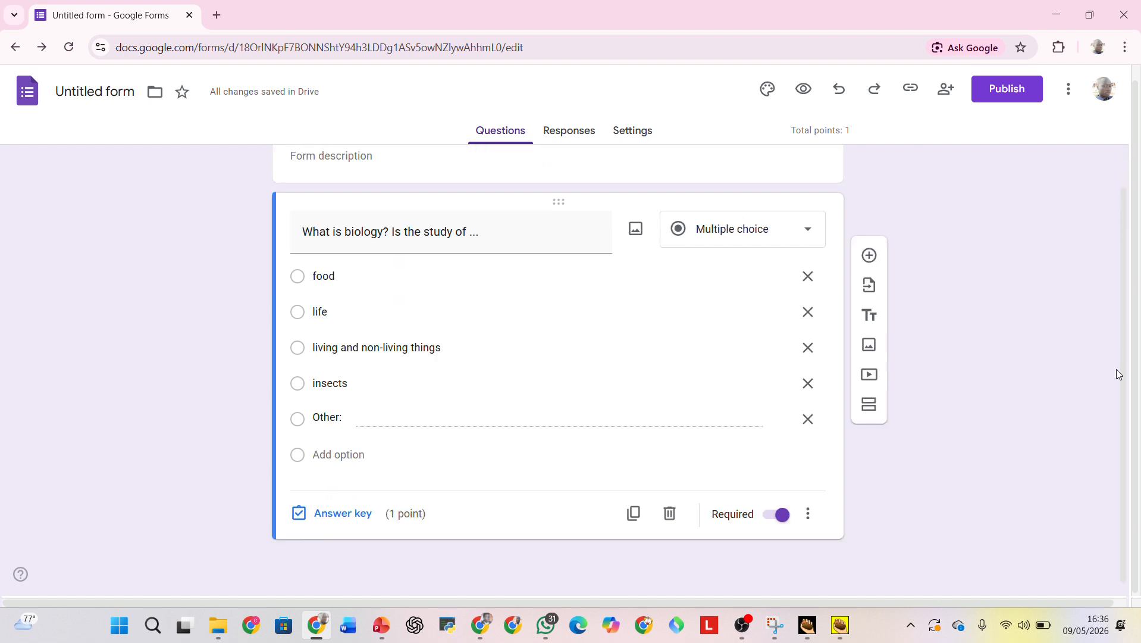
click(313, 516)
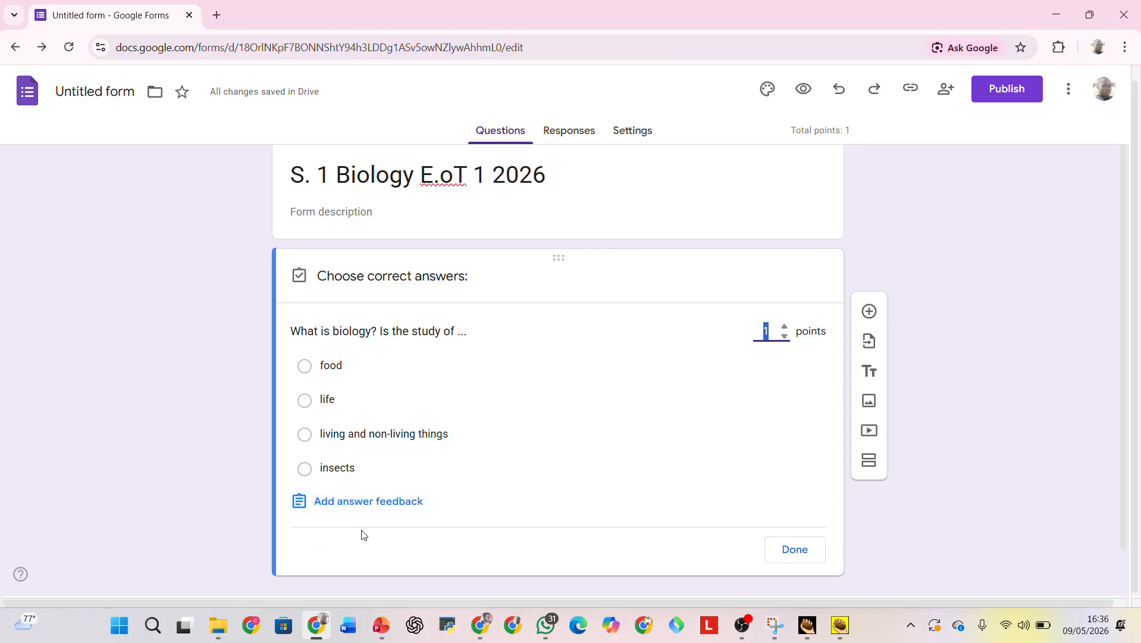
click(305, 400)
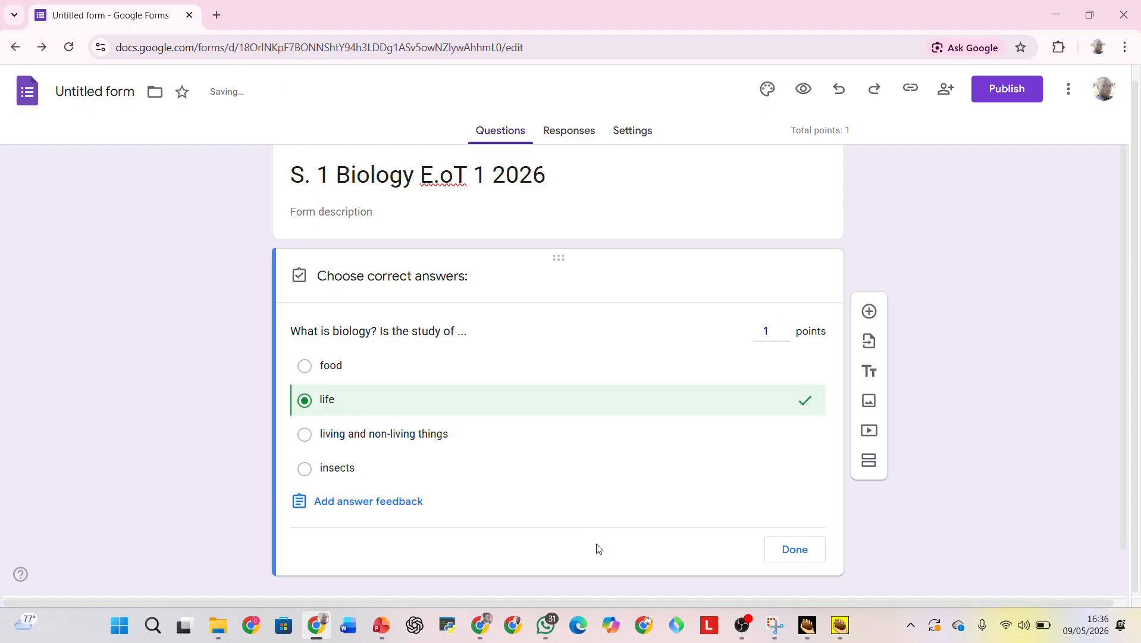
click(796, 551)
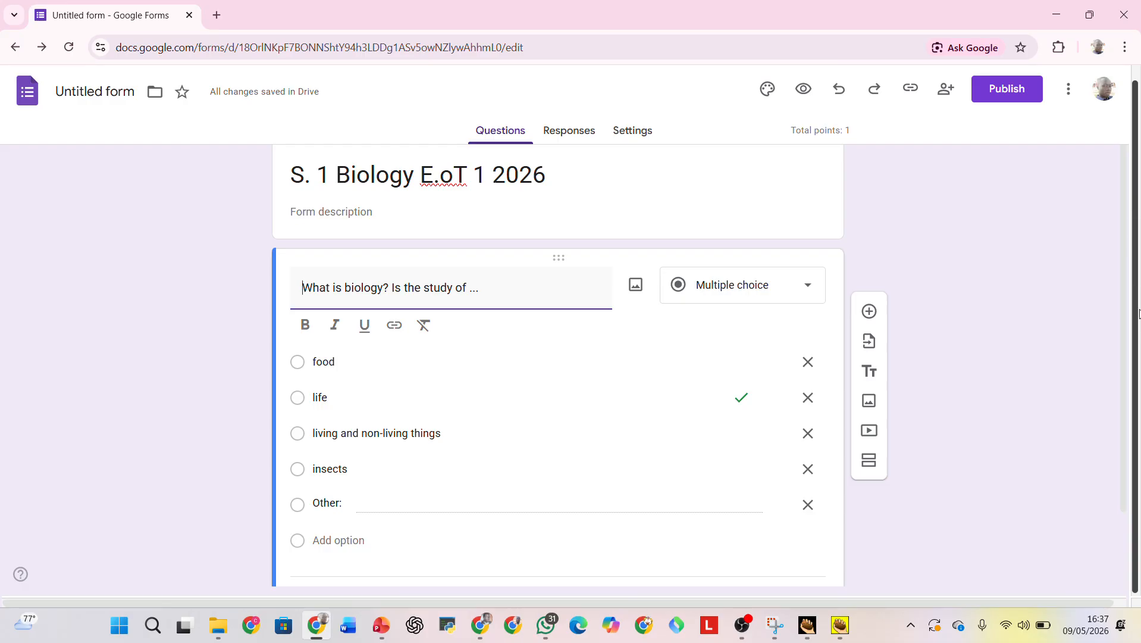
scroll(1136, 232, down, 2)
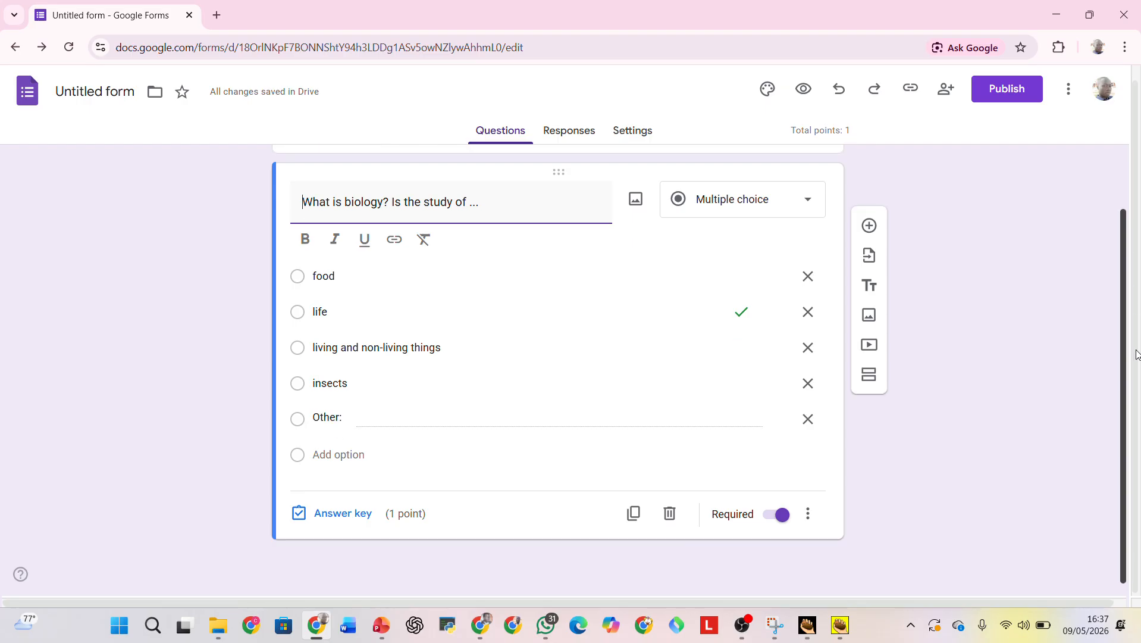
drag(1134, 310, 1138, 235)
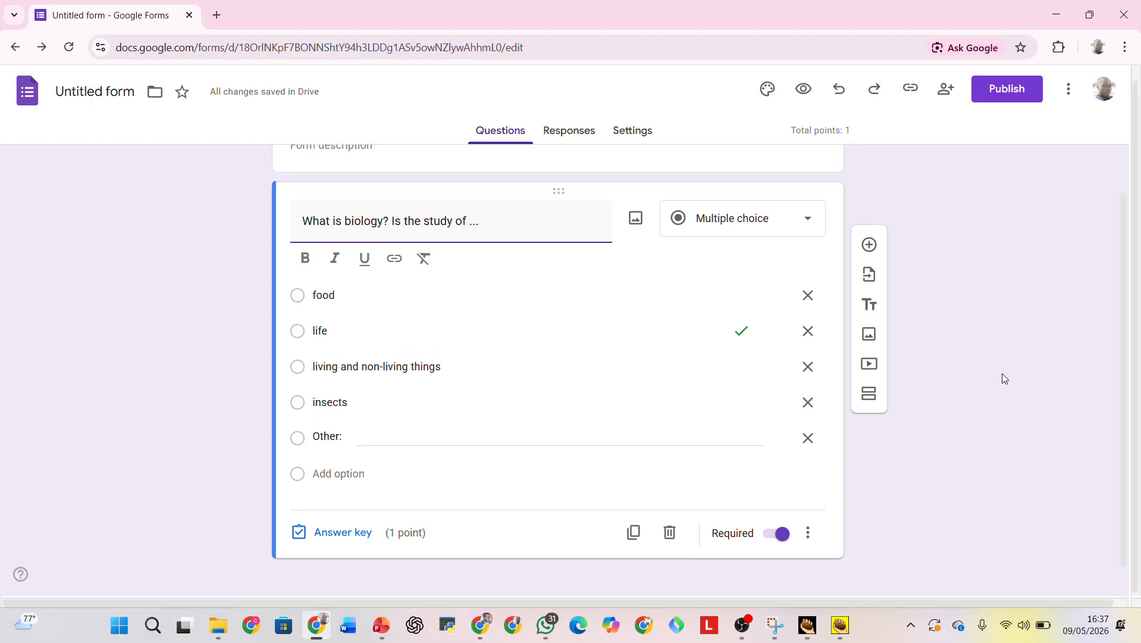
click(809, 537)
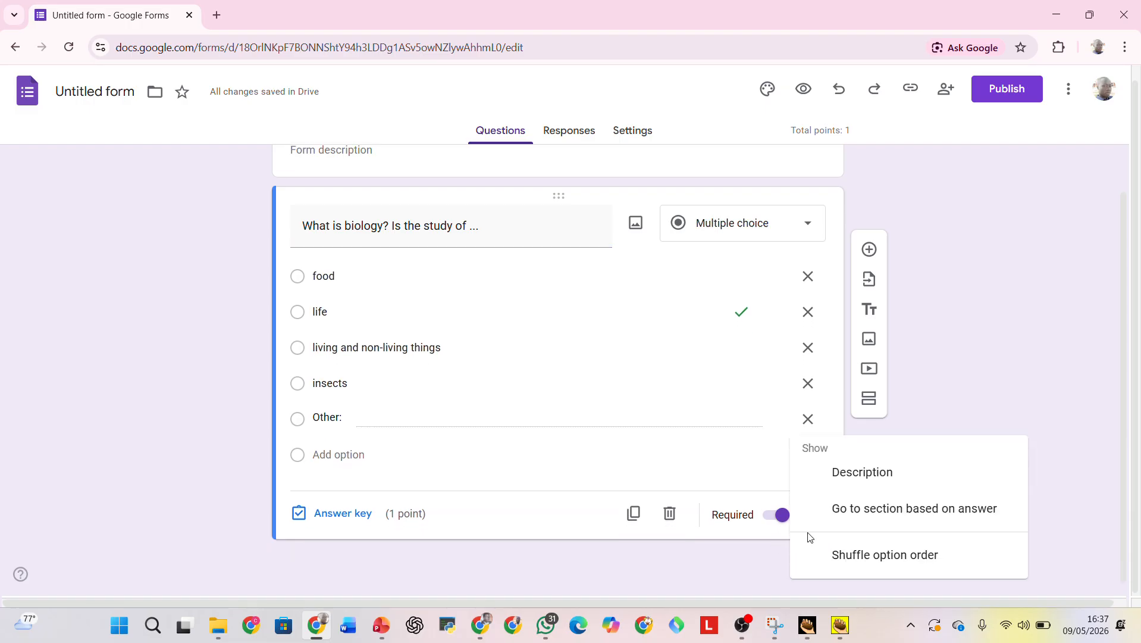
click(718, 576)
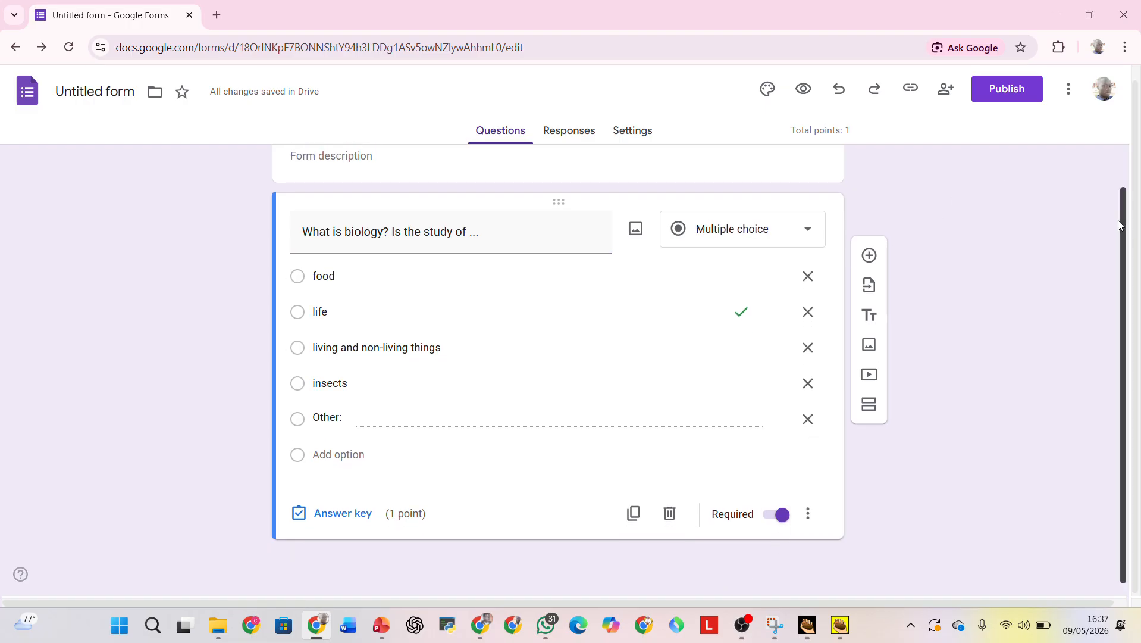
scroll(1128, 214, up, 1)
scroll(1133, 171, down, 1)
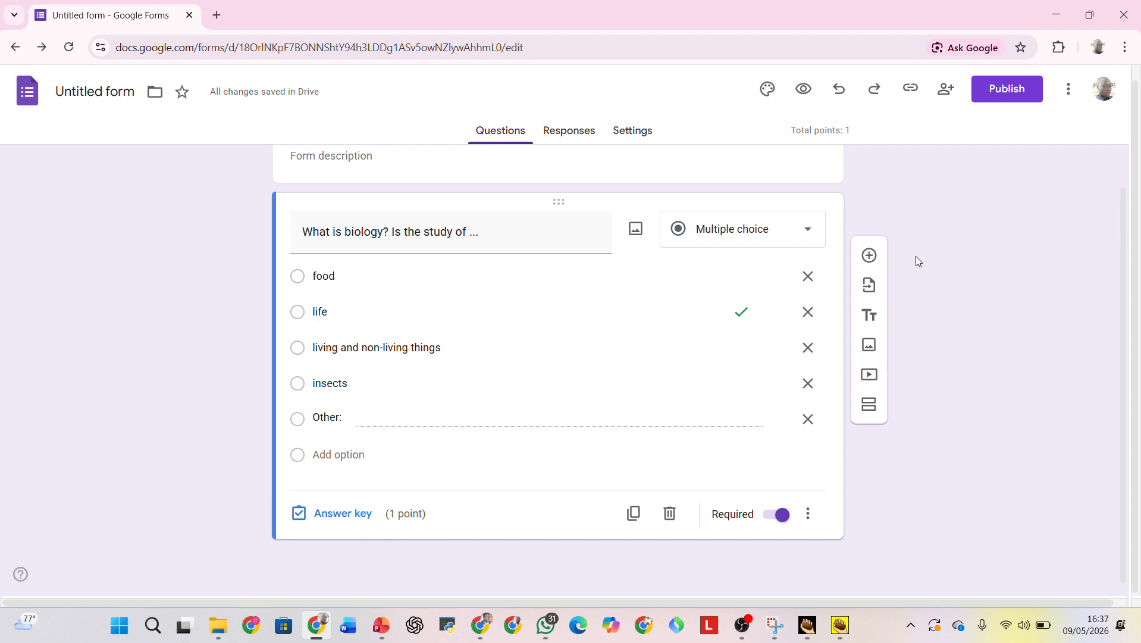
Add a new question below the biology question and number the biology question "1.".
click(870, 256)
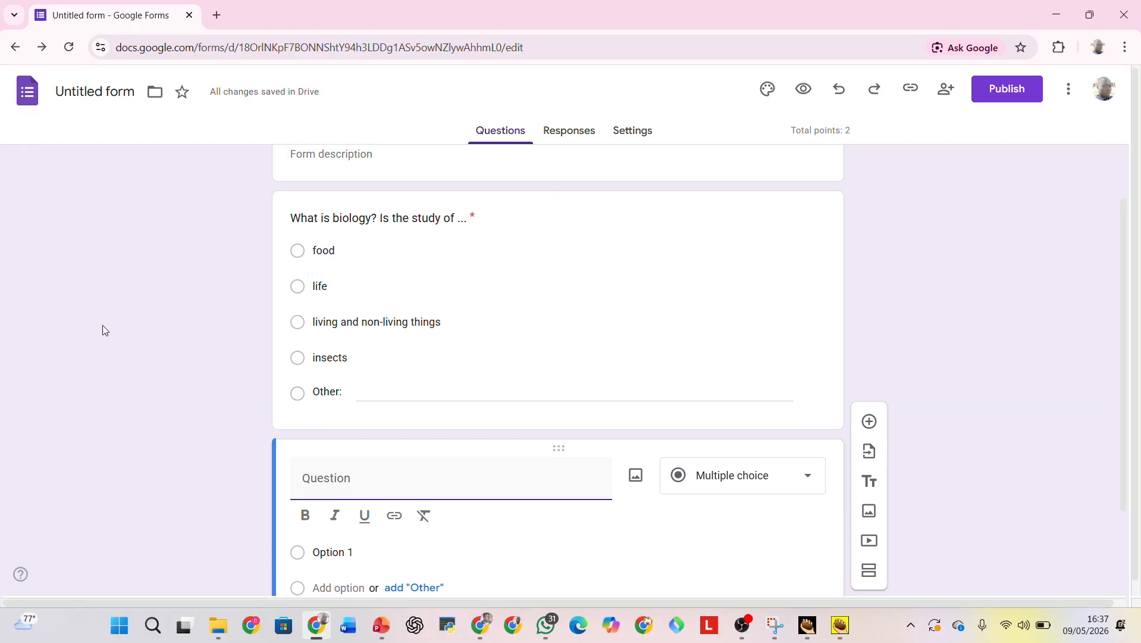
click(292, 216)
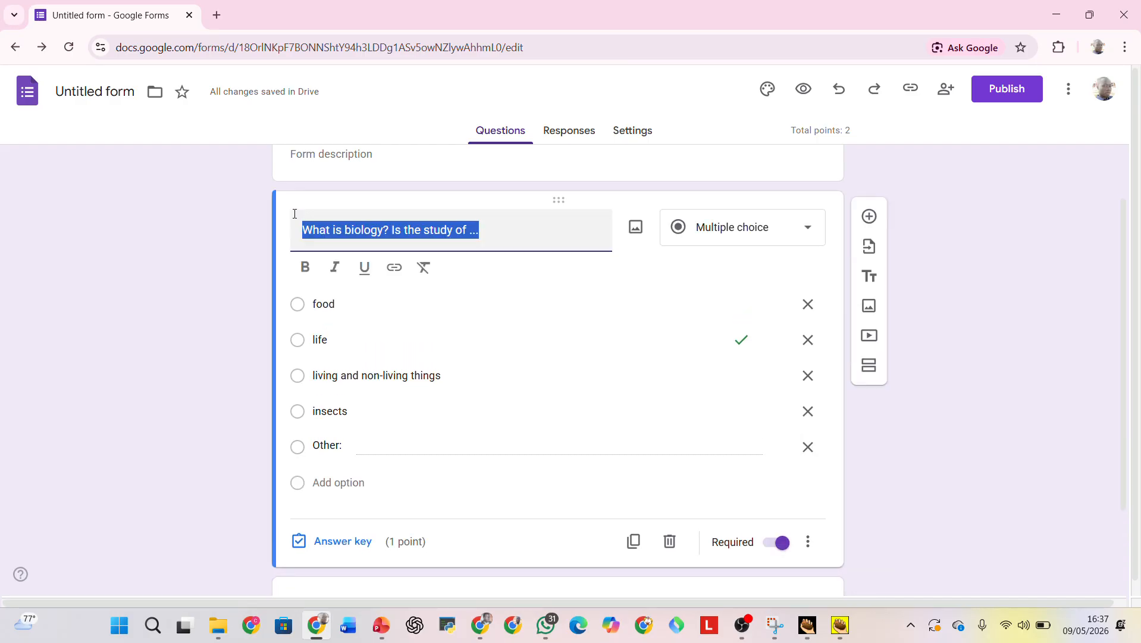
click(298, 229)
text(1.)
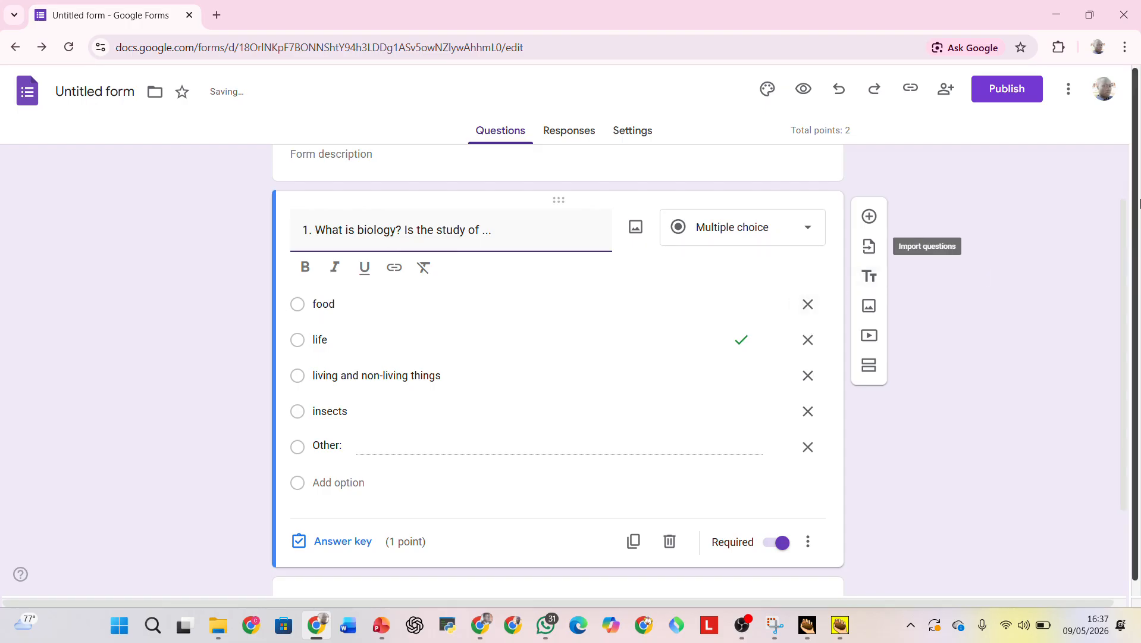
Enter "2. What are the characteristcics of living things" as the text of the new question.
drag(1124, 220, 1099, 347)
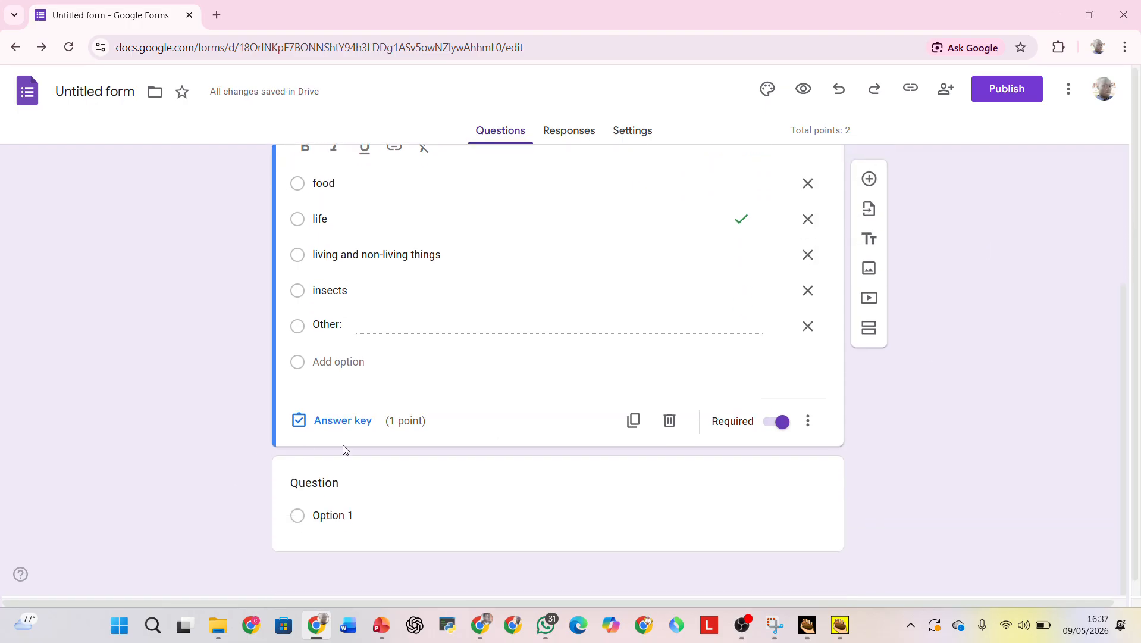
click(321, 485)
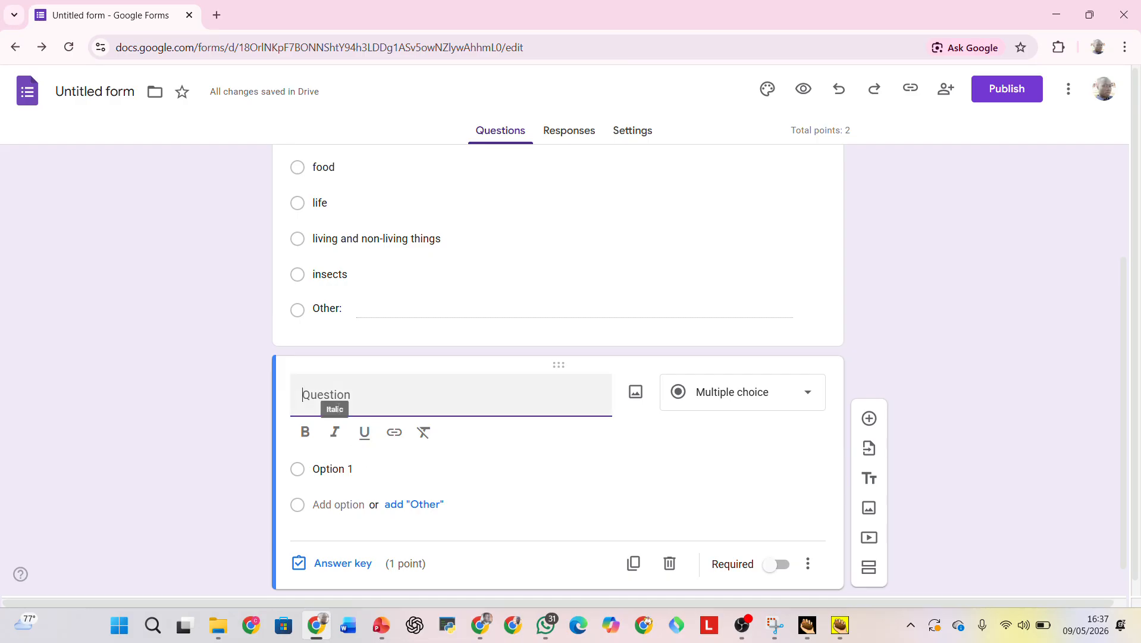
text(2. )
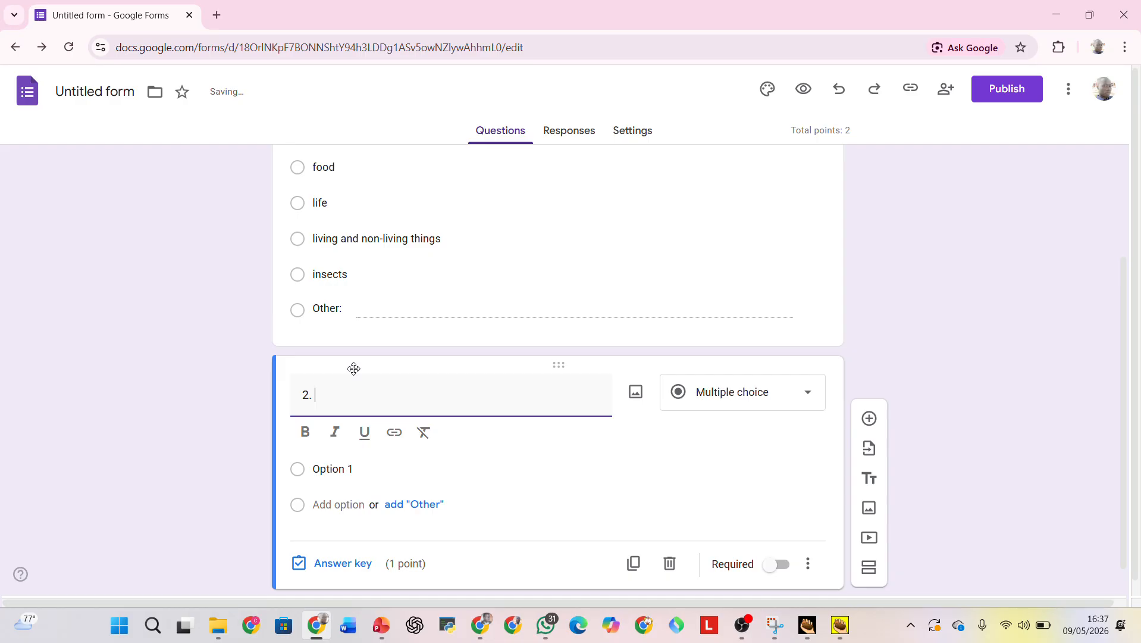
text(What are the cha)
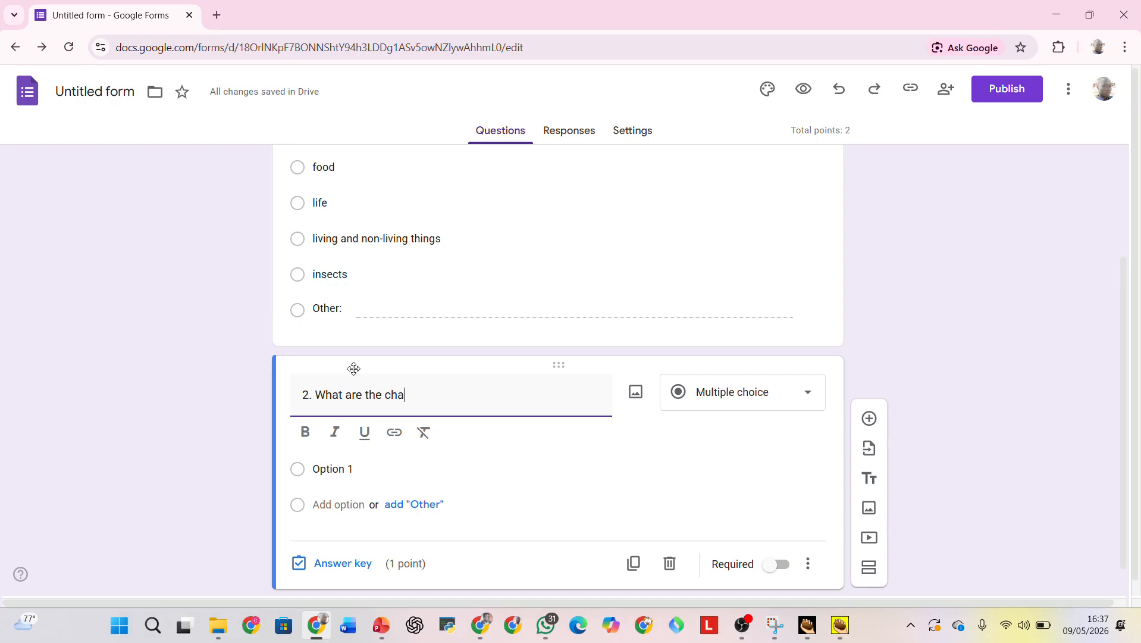
text(racteristcics of livi)
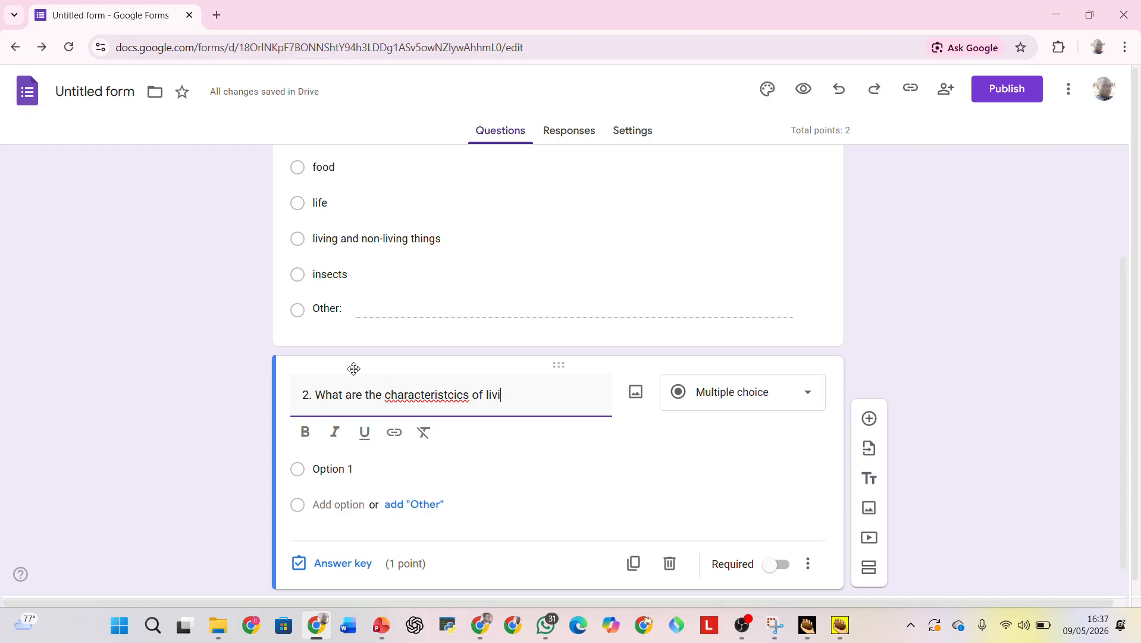
text(ng thing)
Remove the "t" after the "s" in the misspelled word "characteristcics" in question 2.
right_click(440, 393)
click(430, 394)
key(BackSpace)
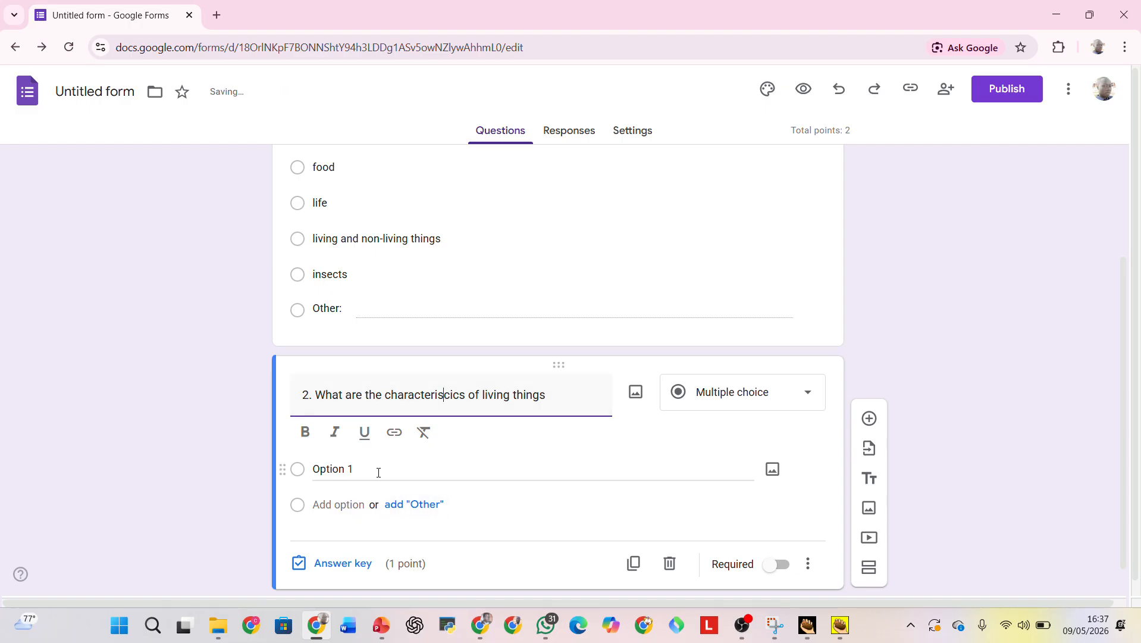
Change question 2 to the Paragraph answer type and make it required.
scroll(1125, 310, down, 1)
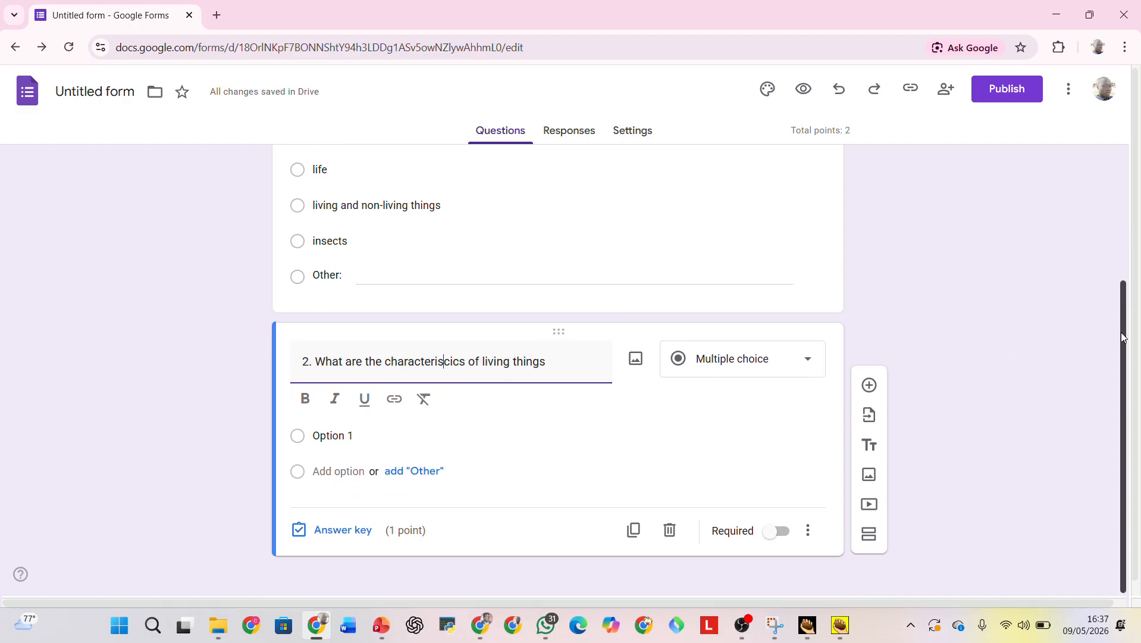
click(807, 357)
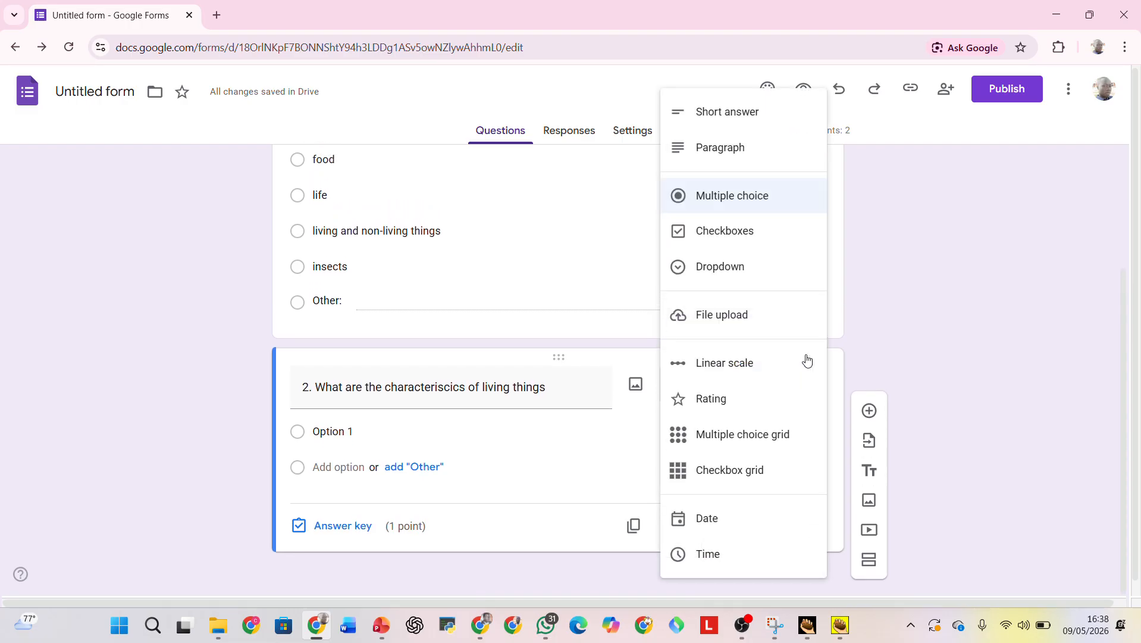
click(702, 147)
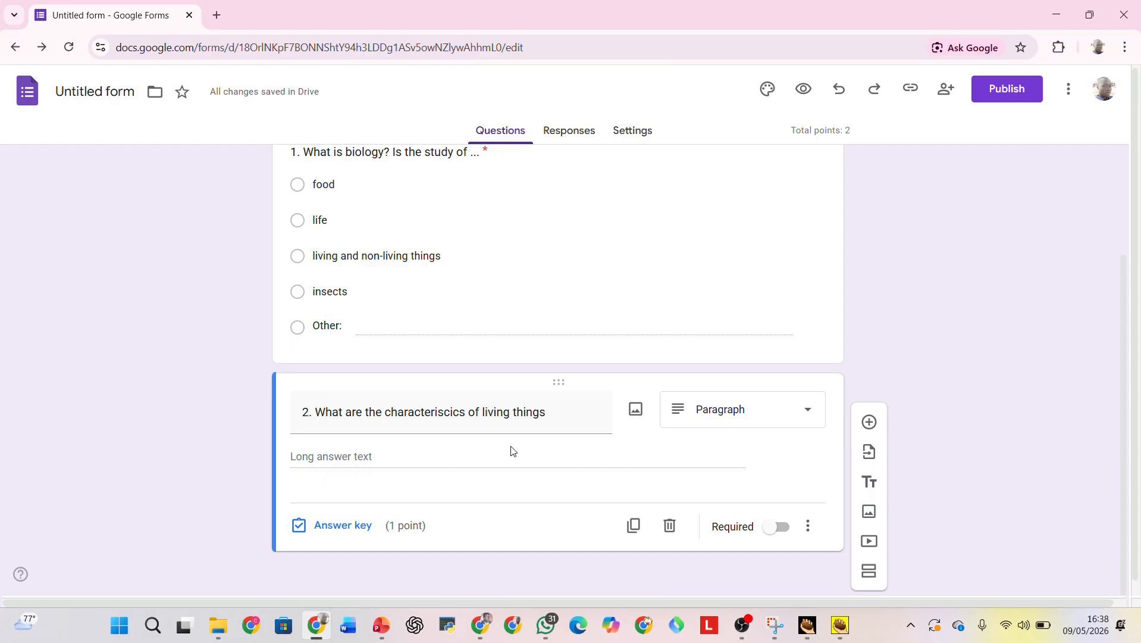
click(787, 534)
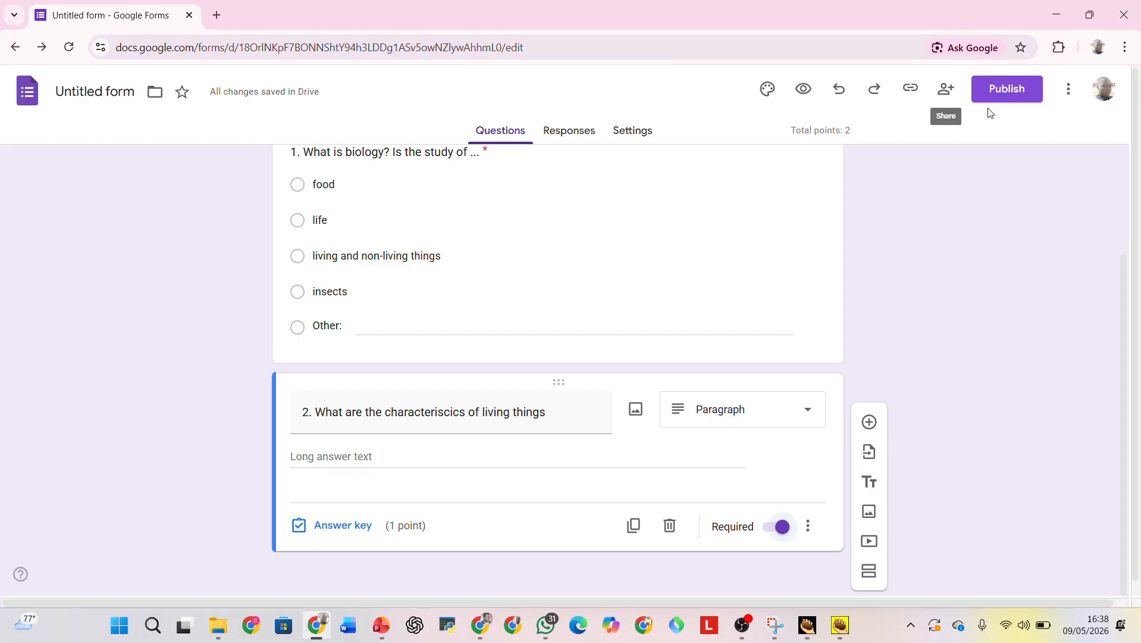
Open the form's publishing options and review its editor and responder access settings.
click(1013, 96)
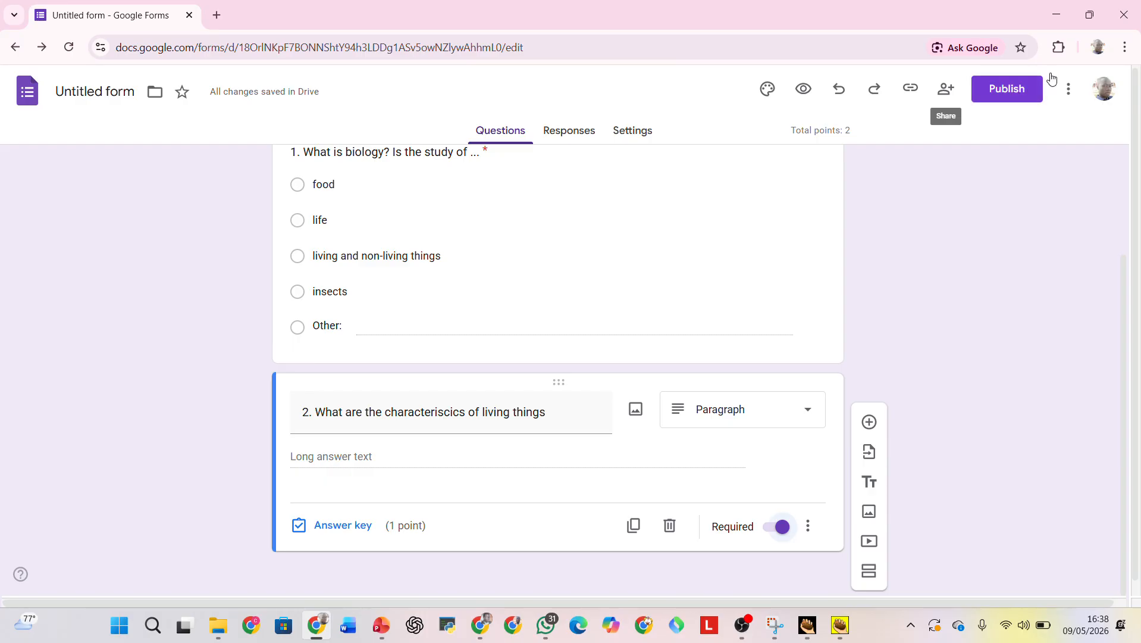
click(1012, 96)
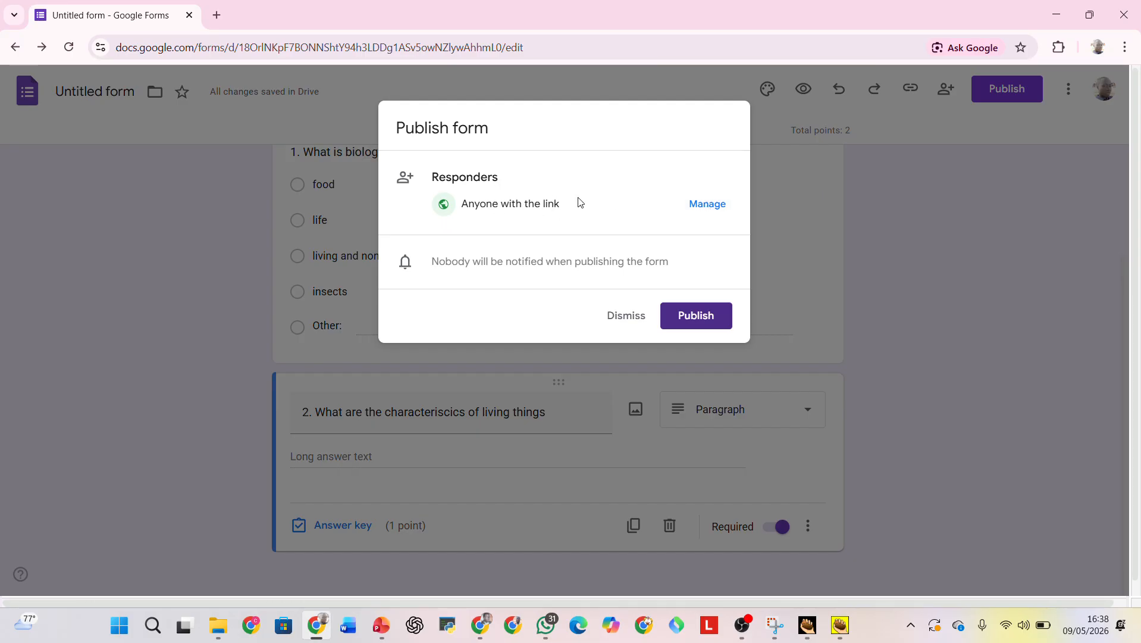
click(708, 204)
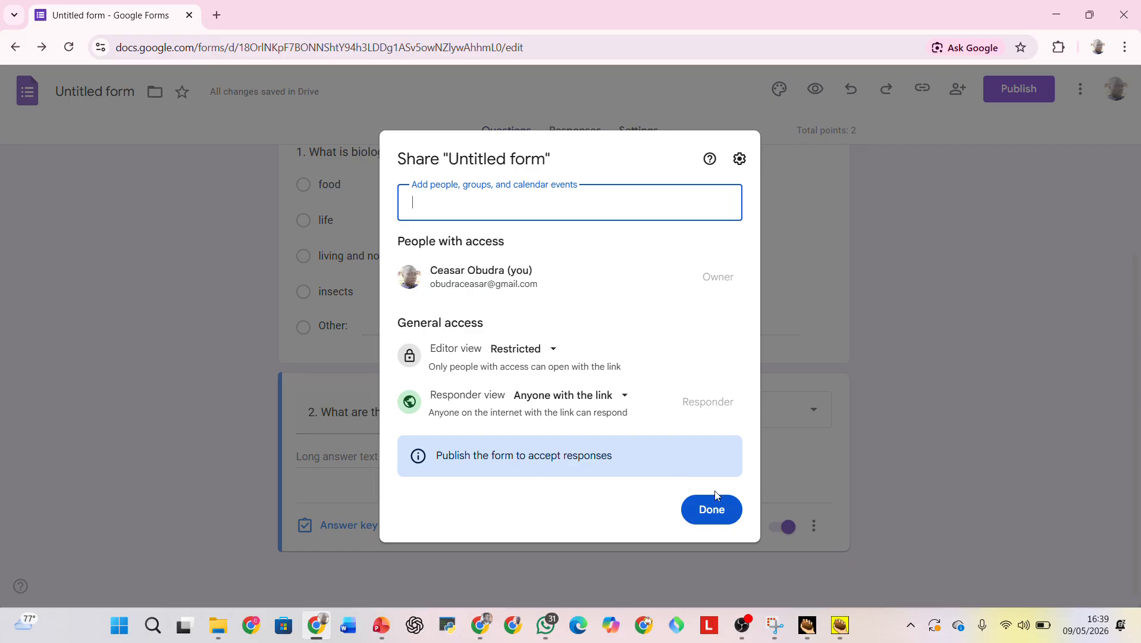
click(718, 510)
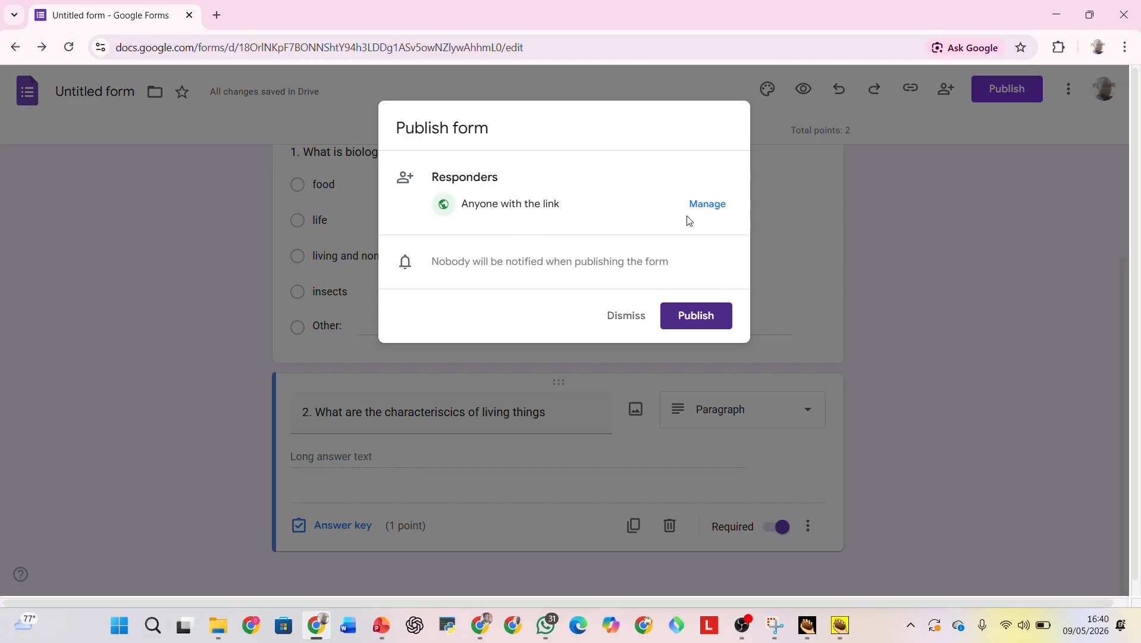
Reopen the responder access settings and add a recipient by entering their e-mail address.
click(710, 206)
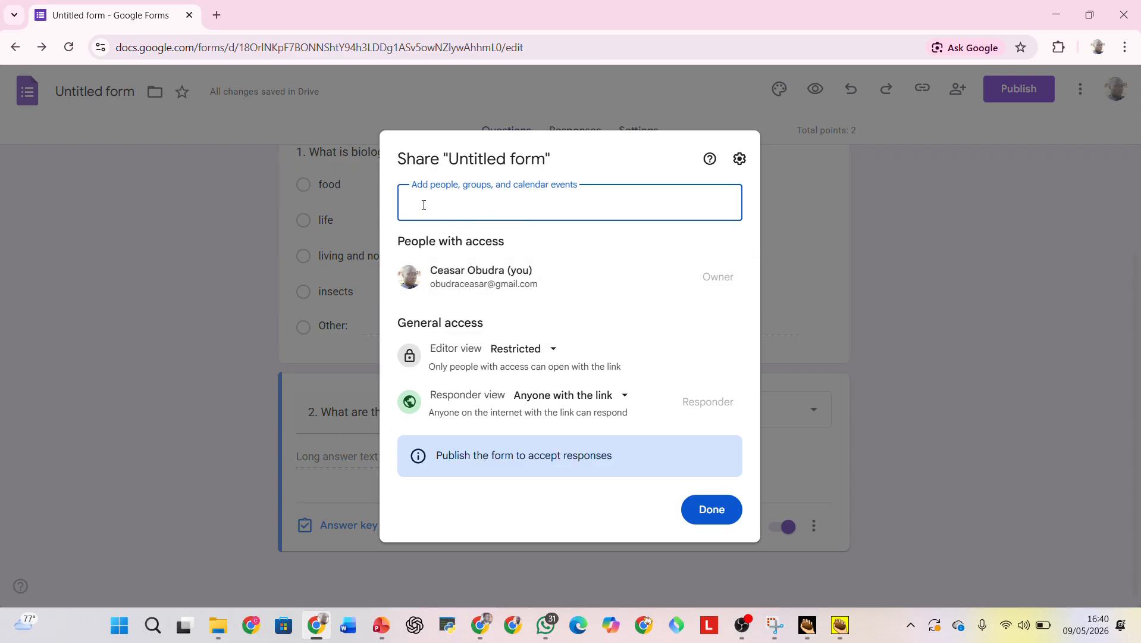
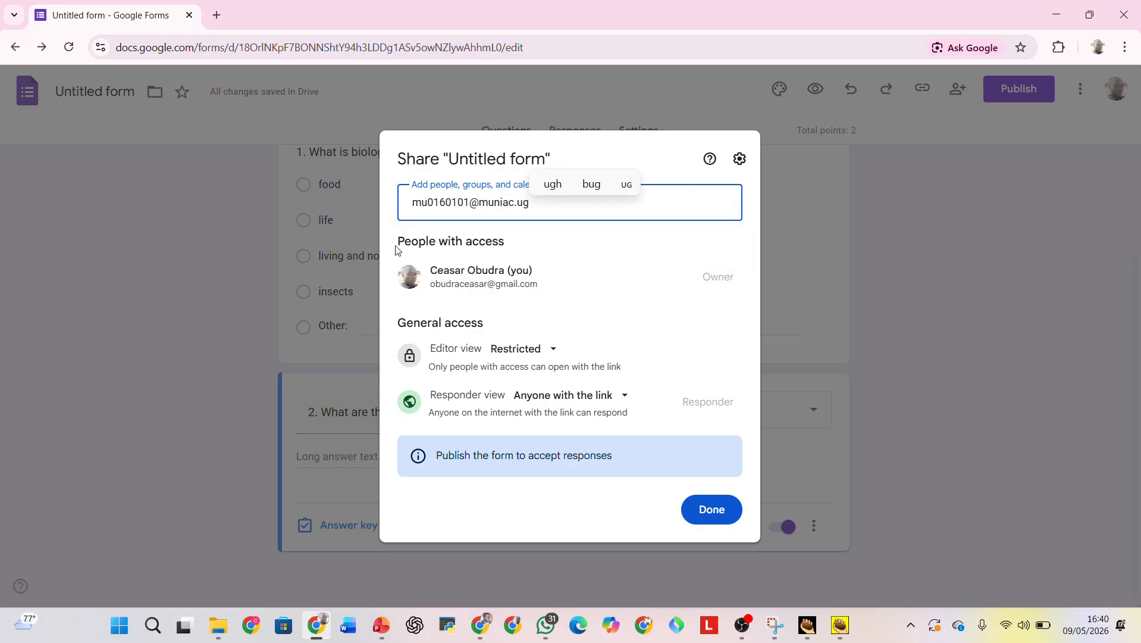
click(465, 206)
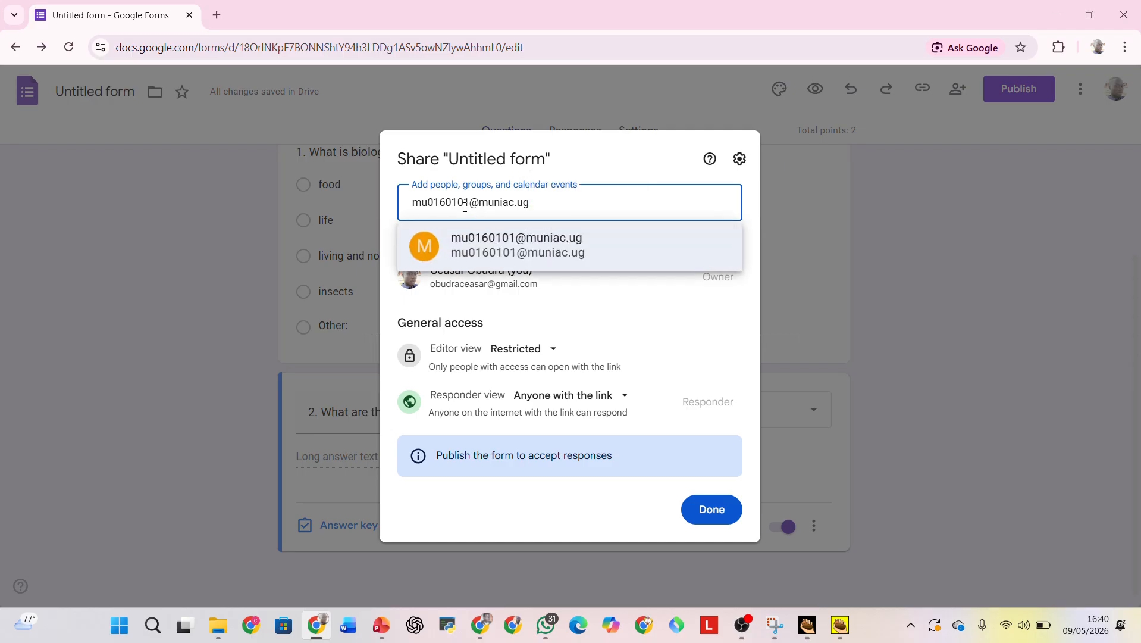
click(560, 246)
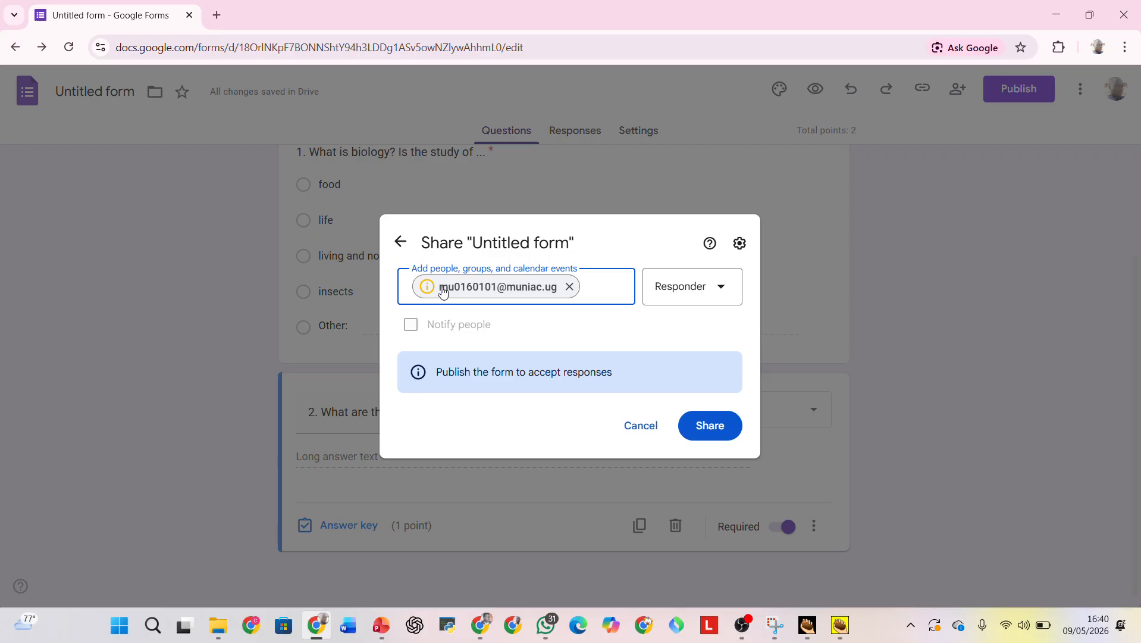
Try to share the form with the added recipient in the Responder role, without notifying people.
click(722, 289)
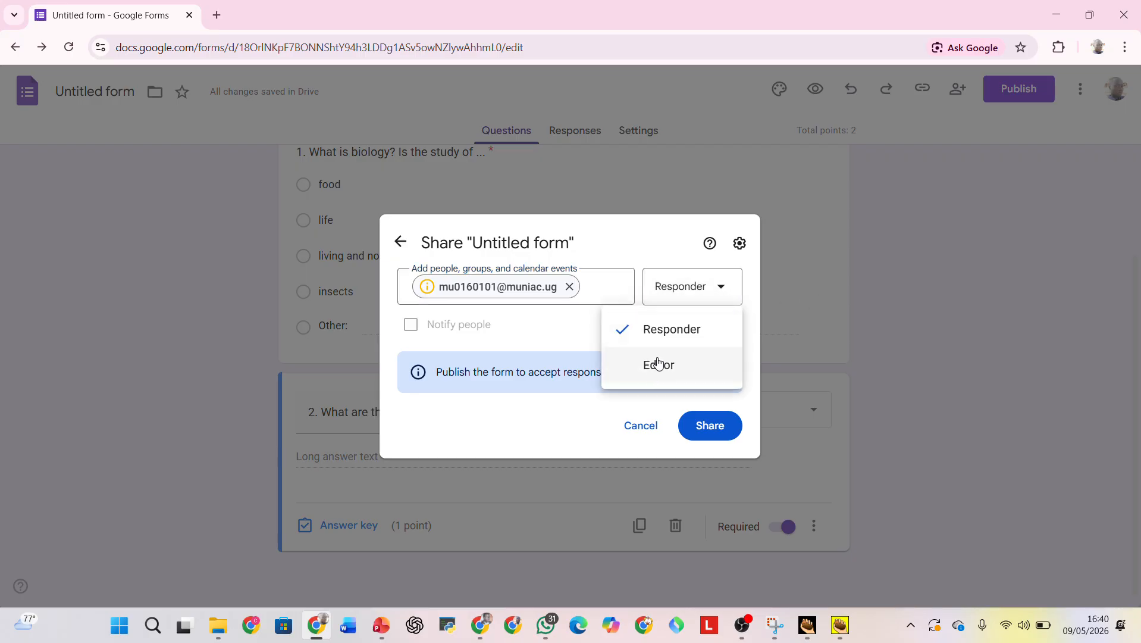
click(694, 334)
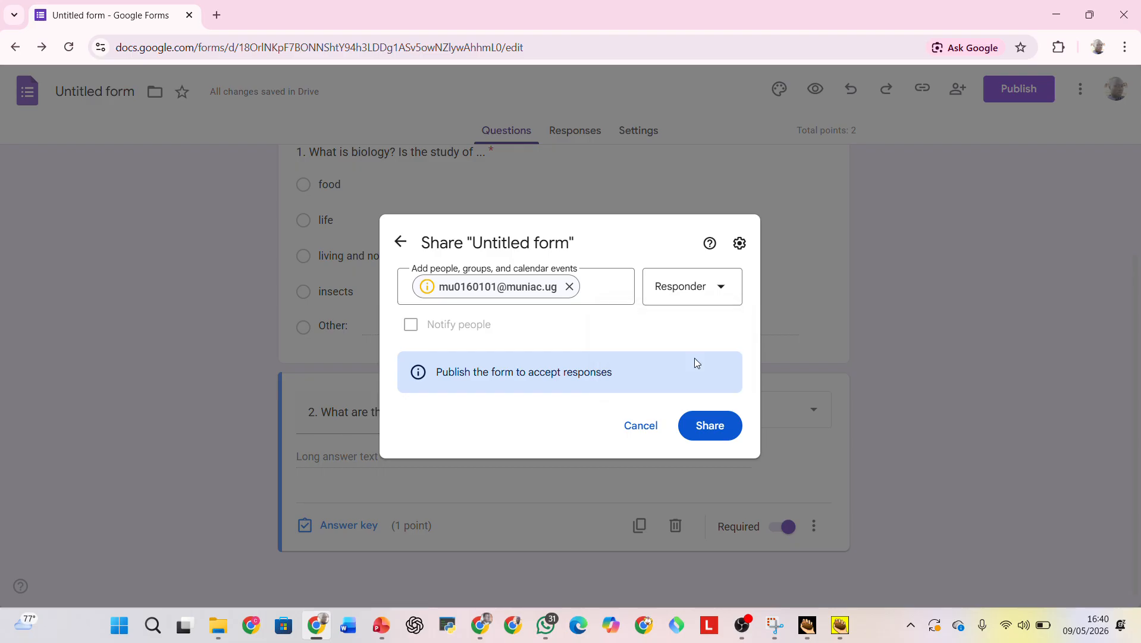
click(717, 431)
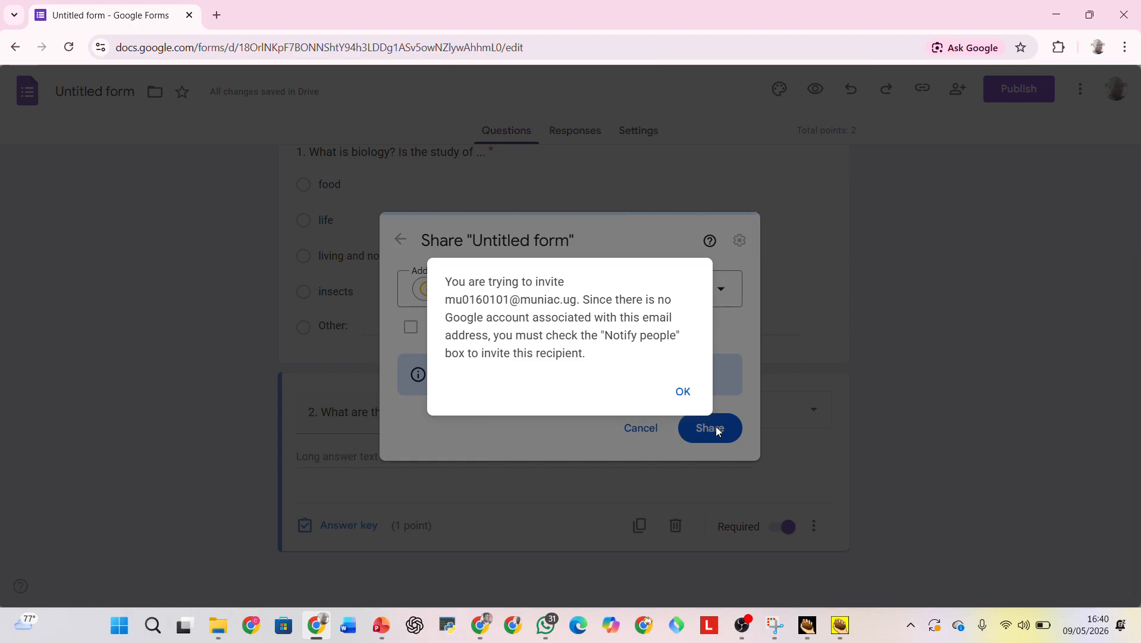
click(684, 391)
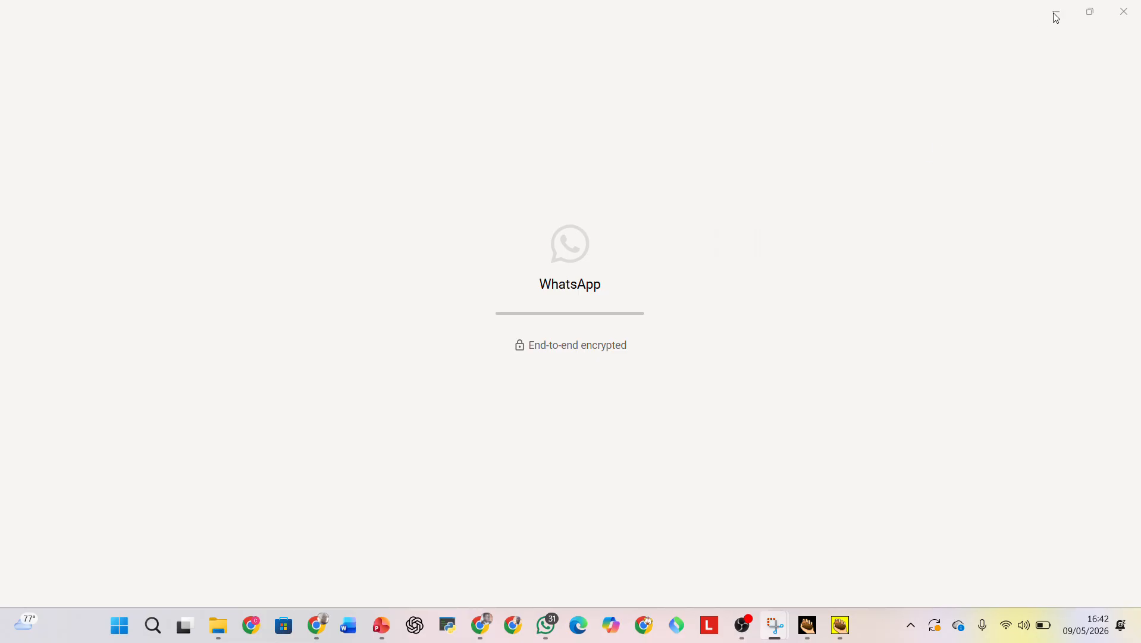
Switch back to Google Forms in Chrome and copy the form's full responder link from its published options.
click(319, 628)
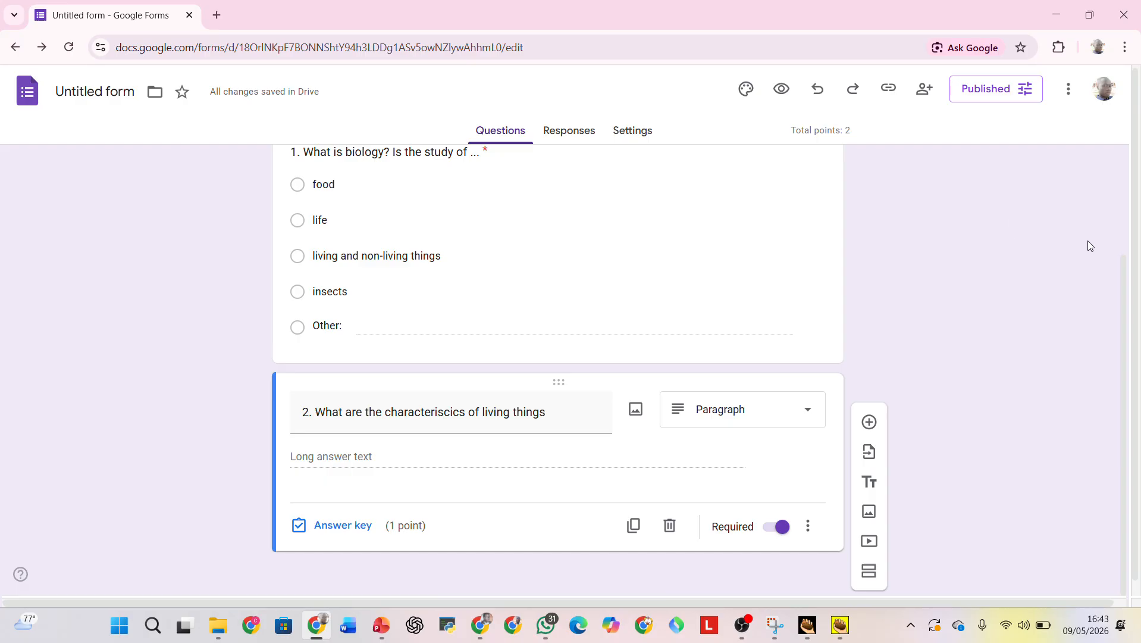
click(998, 92)
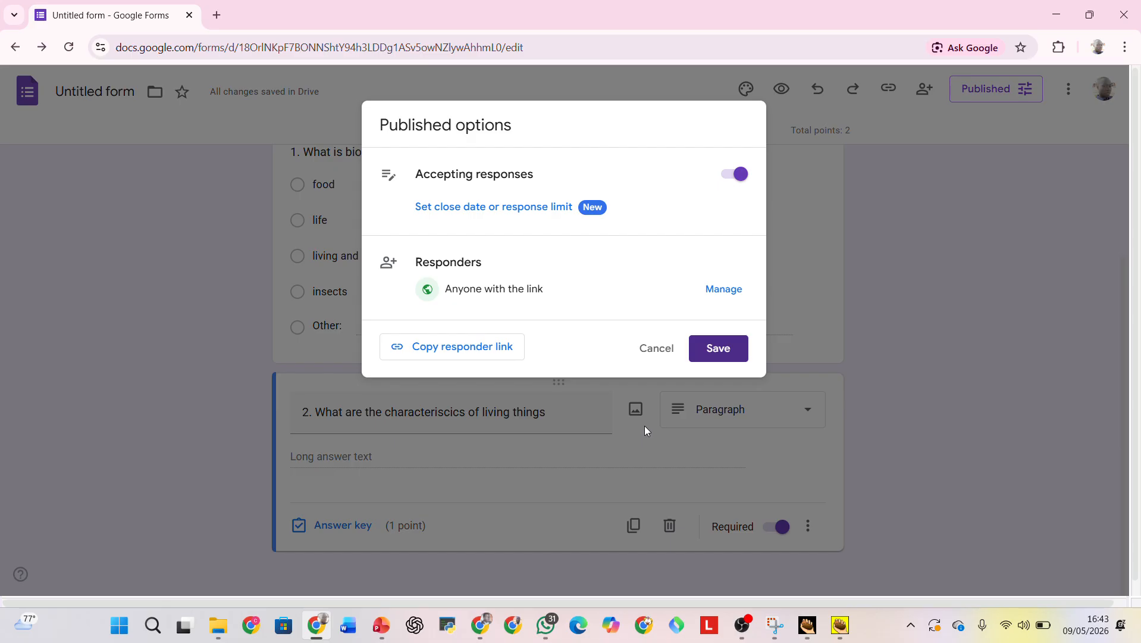
click(465, 348)
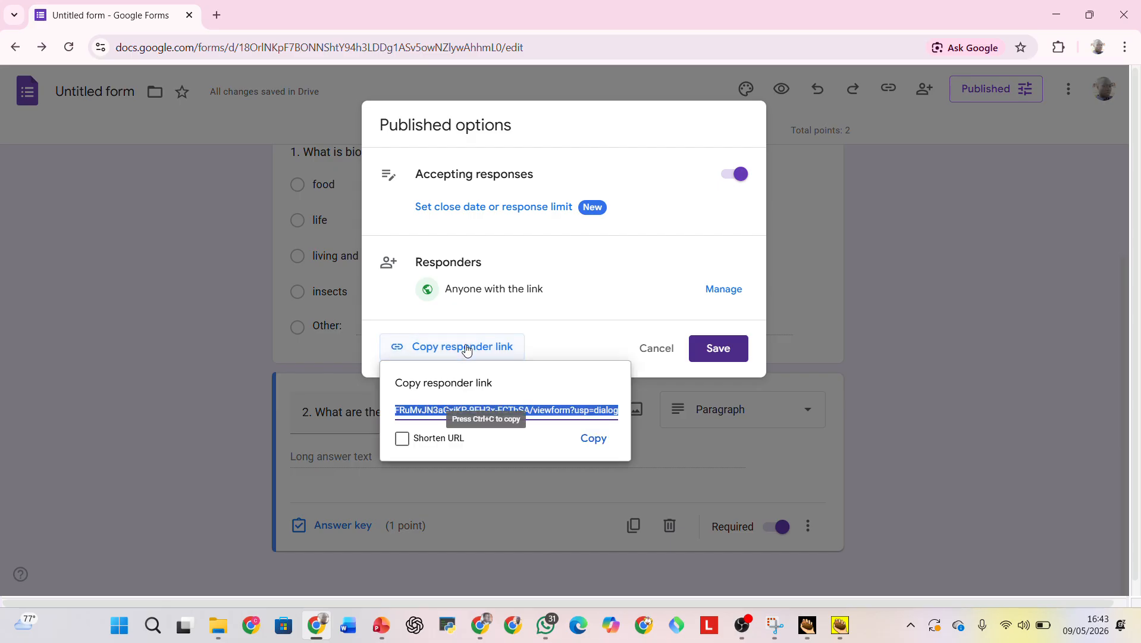
click(593, 439)
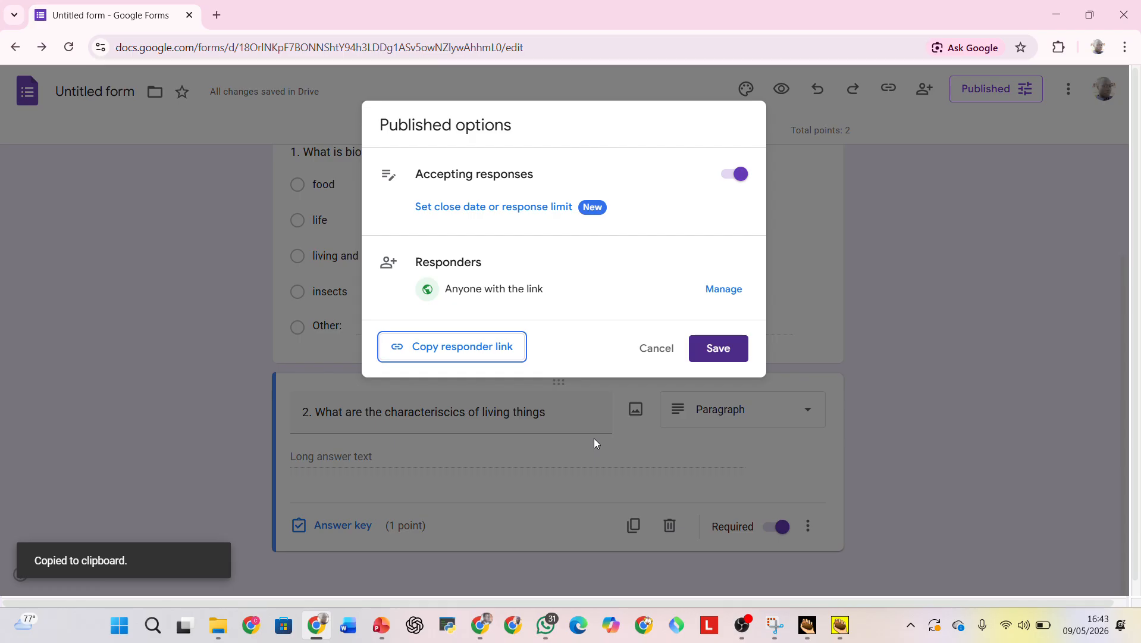
Minimize the browser window and launch Notepad.
click(1049, 20)
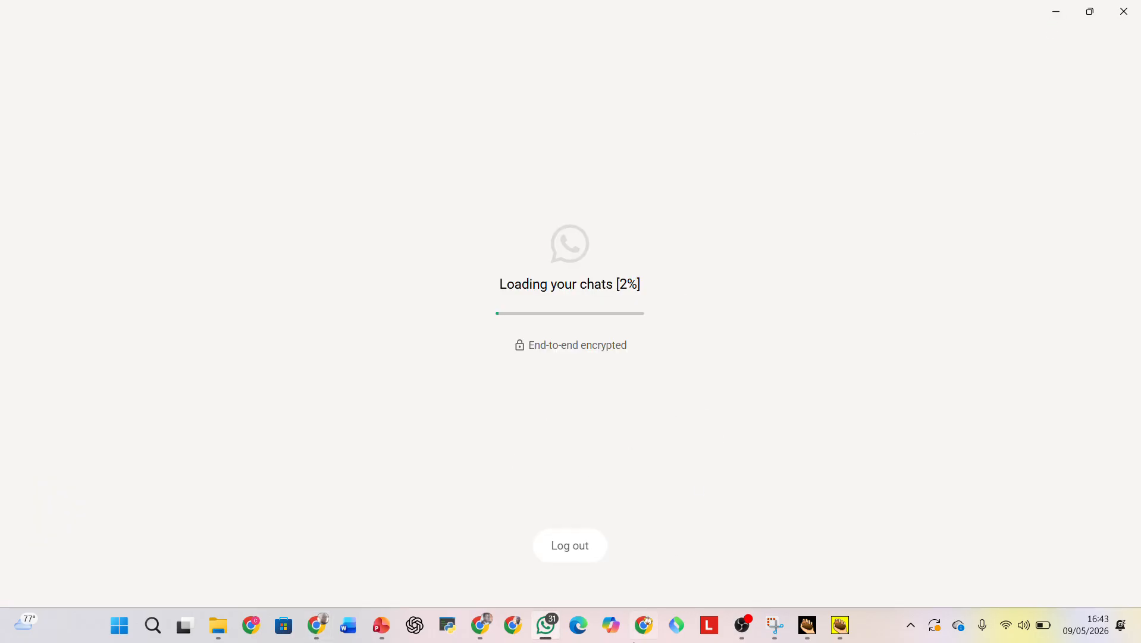
mouse_move(562, 639)
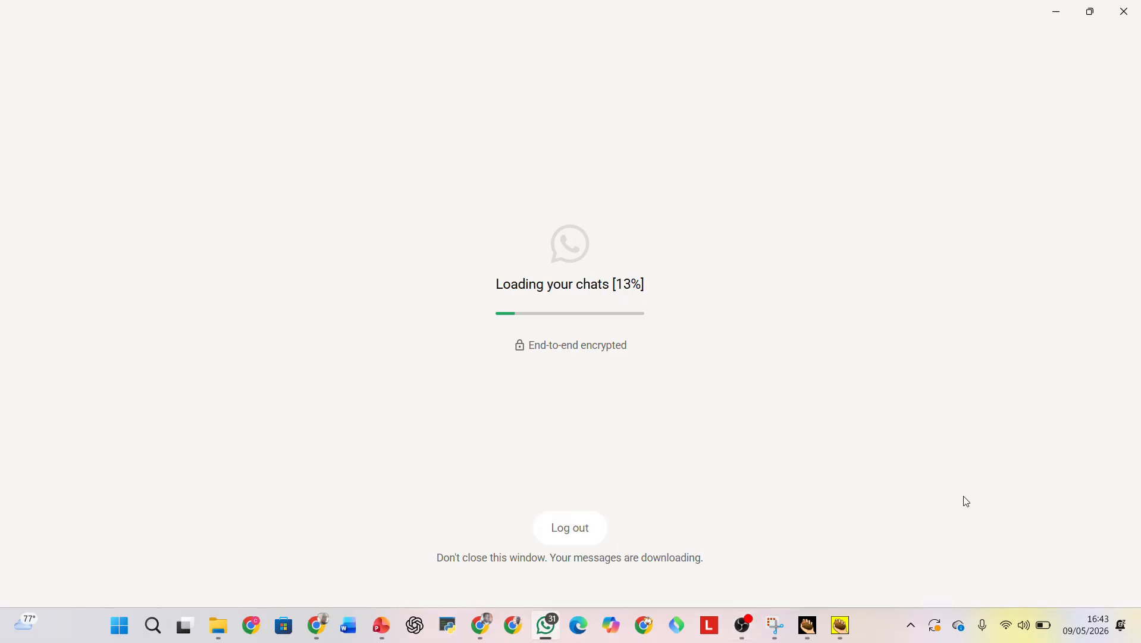
key(super)
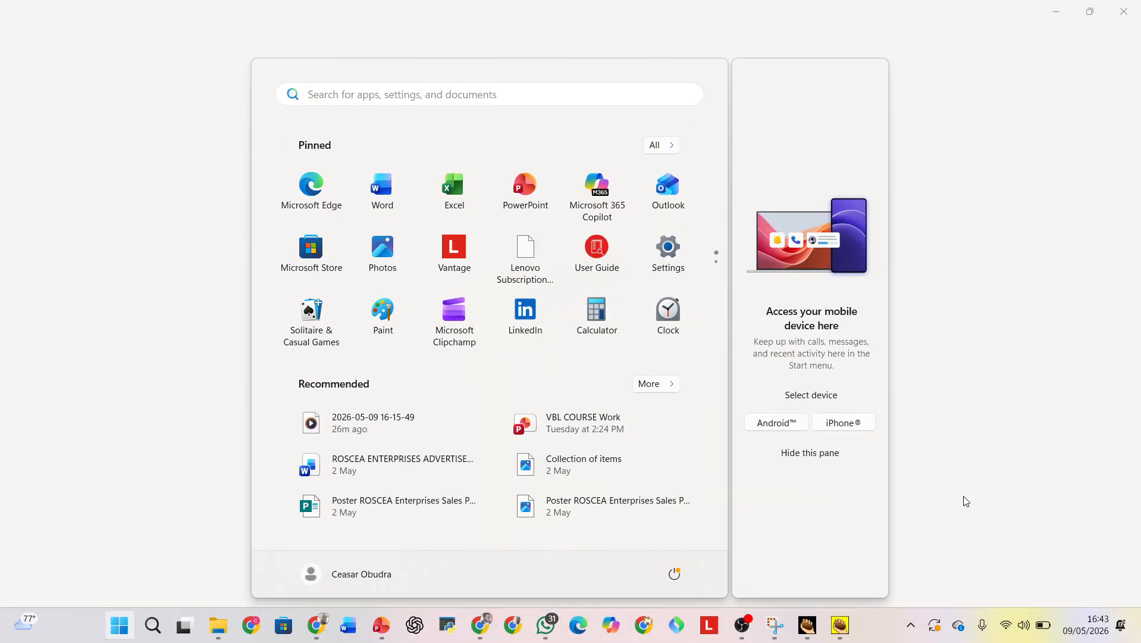
text(note)
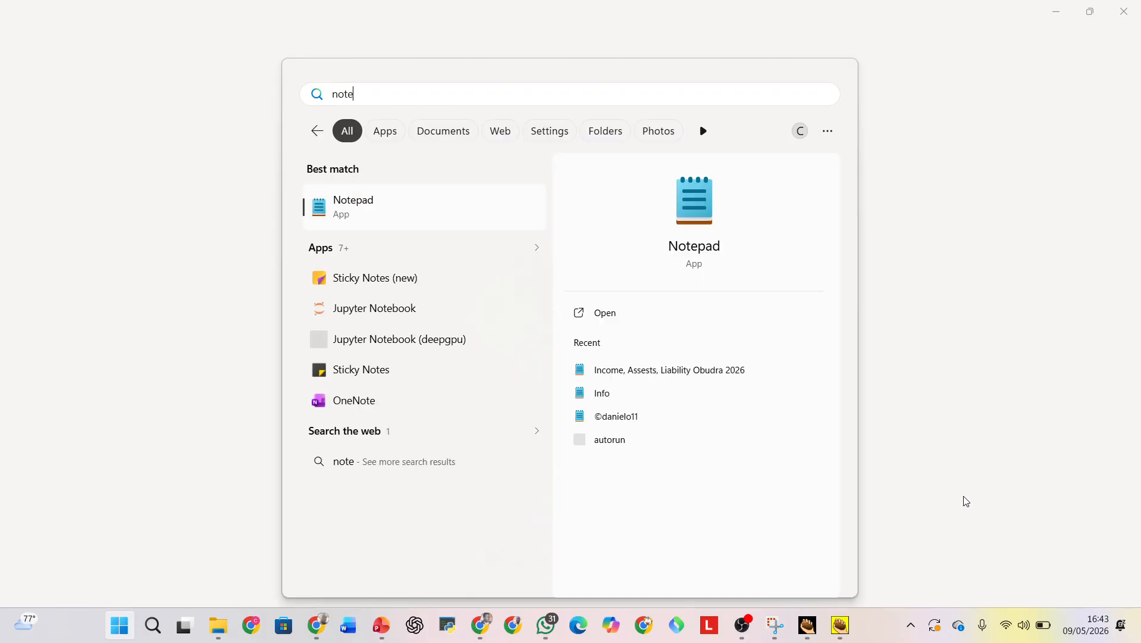
key(Return)
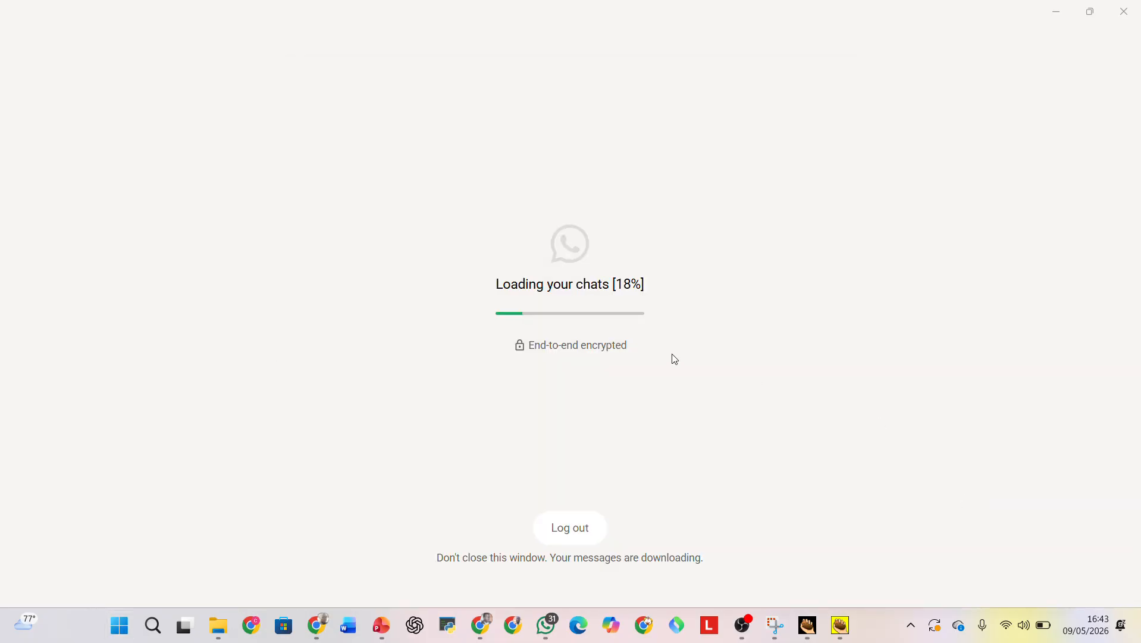